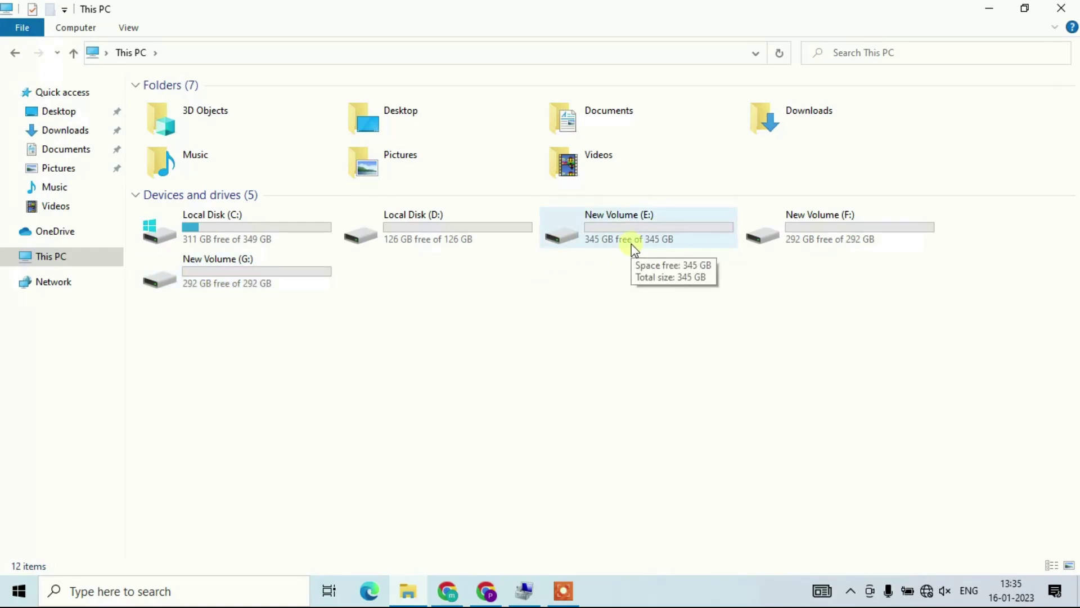
- Open Computer Management from This PC, minimize the File Explorer window, and display Disk Management
{"action": "left_click", "coordinate": [498, 426]}
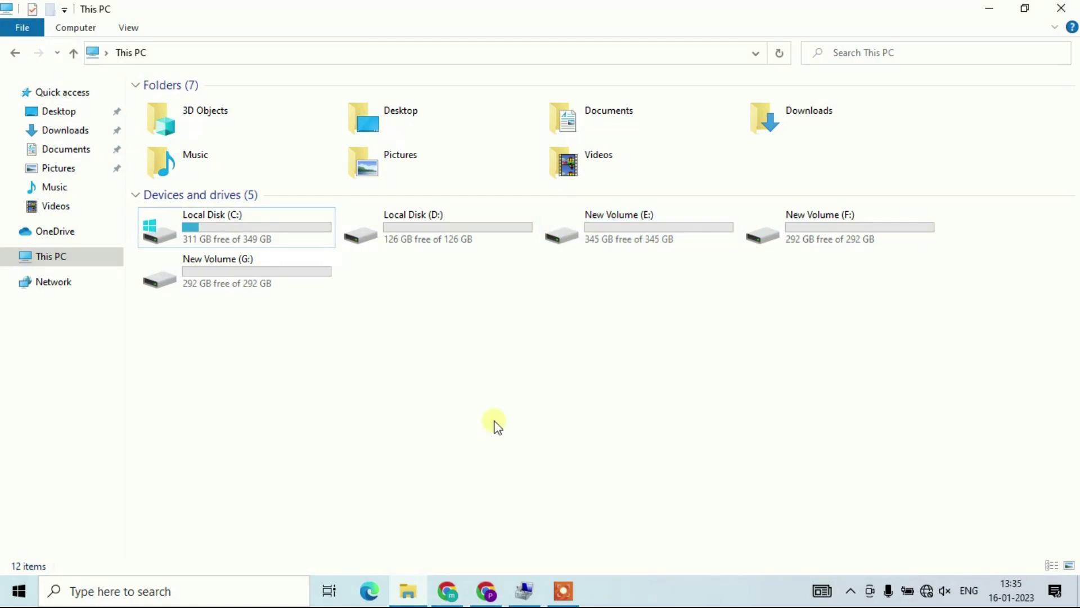
{"action": "left_click", "coordinate": [77, 27]}
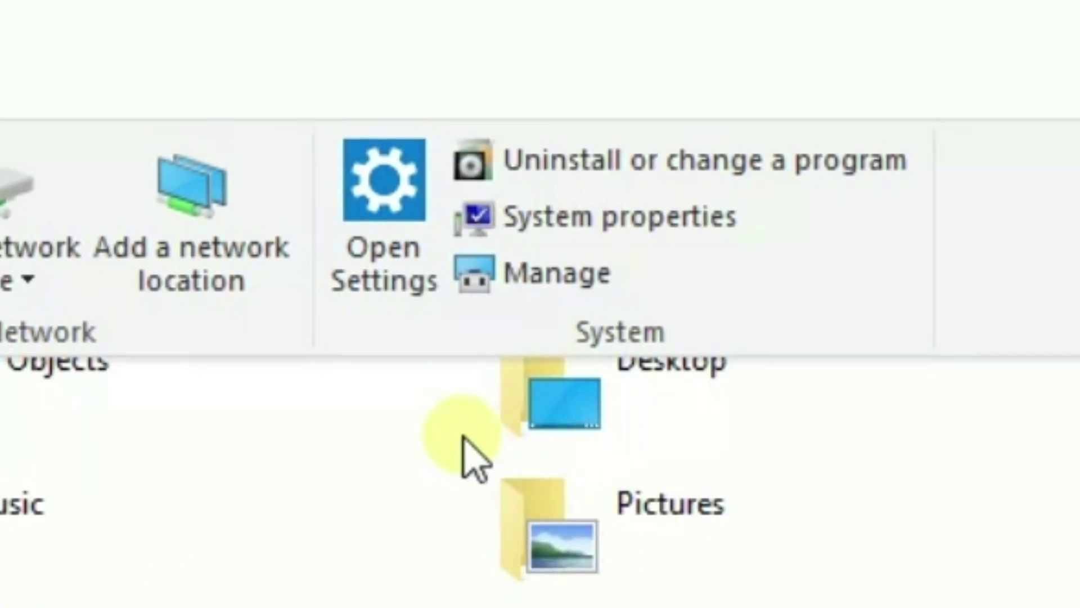
{"action": "left_click", "coordinate": [516, 274]}
{"action": "left_click_drag", "start_coordinate": [350, 36], "coordinate": [276, 34]}
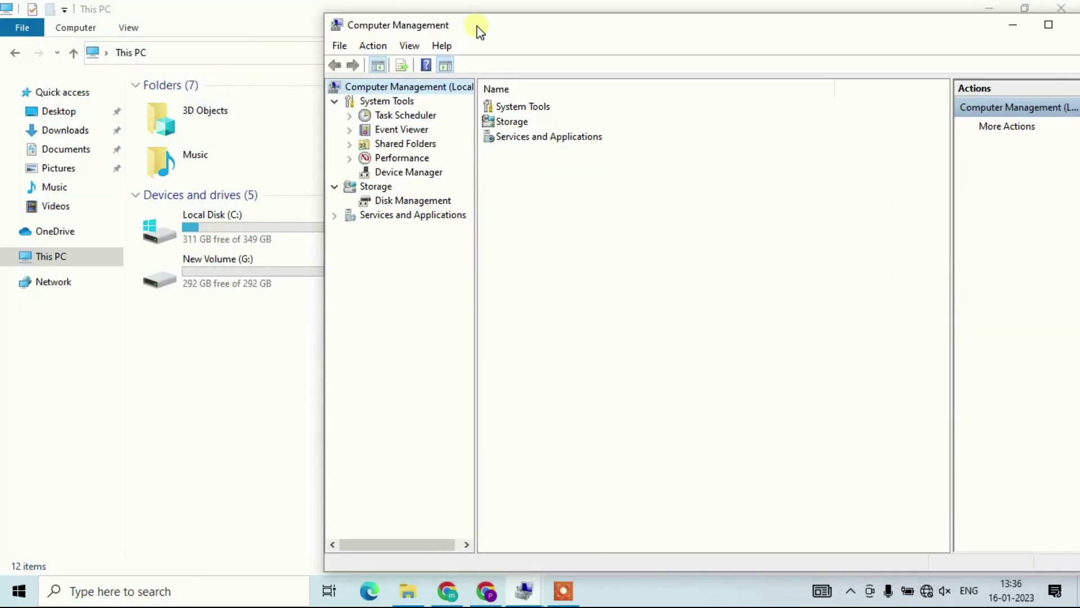
{"action": "left_click", "coordinate": [989, 9]}
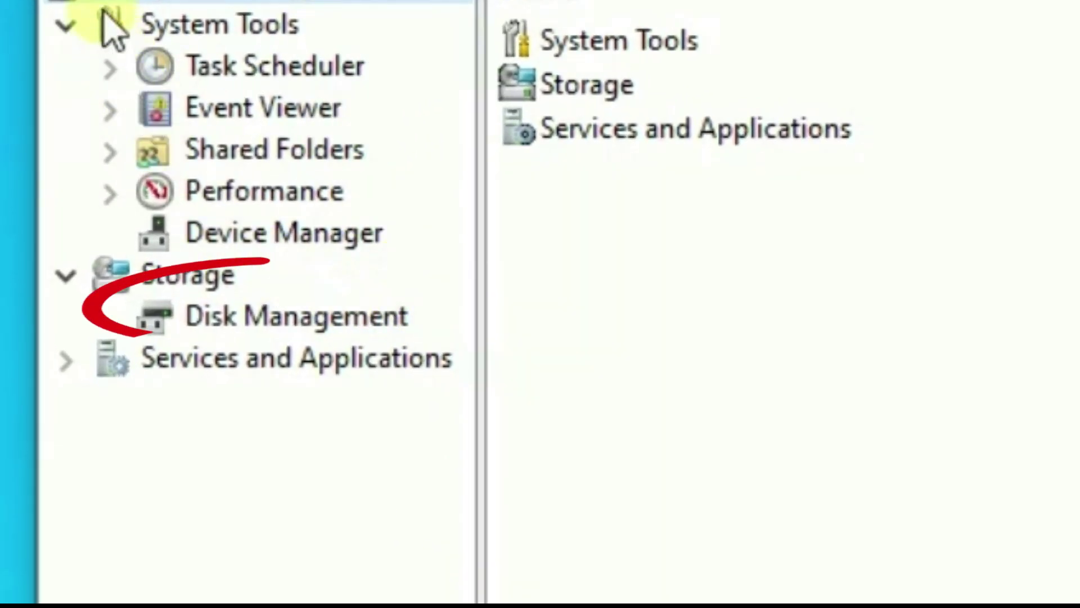
{"action": "left_click", "coordinate": [259, 316]}
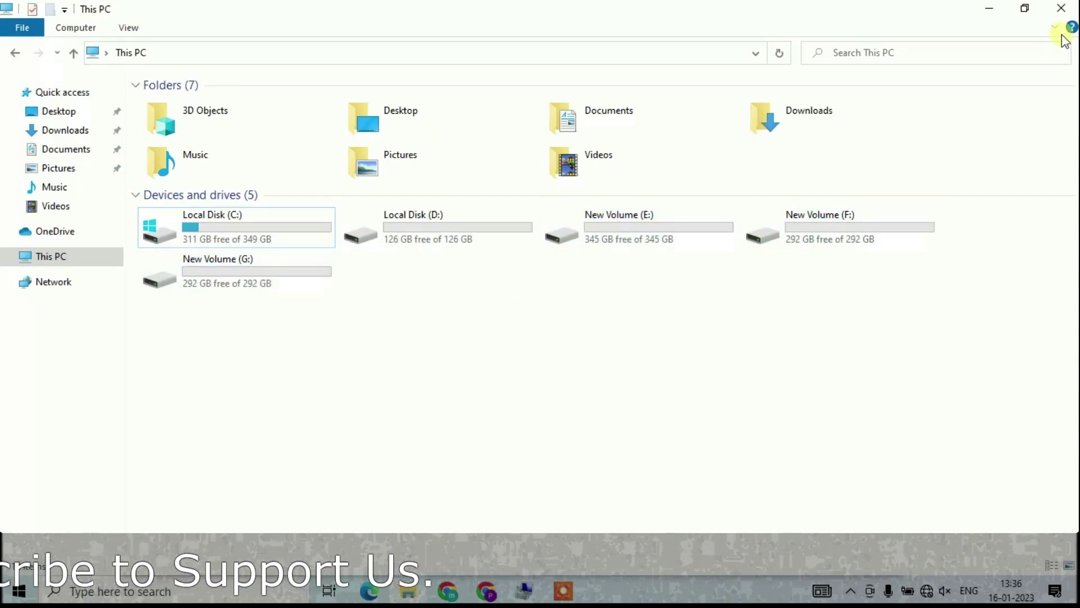
- Minimize File Explorer and delete the New Volume (G:) partition on Disk 1, accepting the data erasure
{"action": "left_click", "coordinate": [990, 8]}
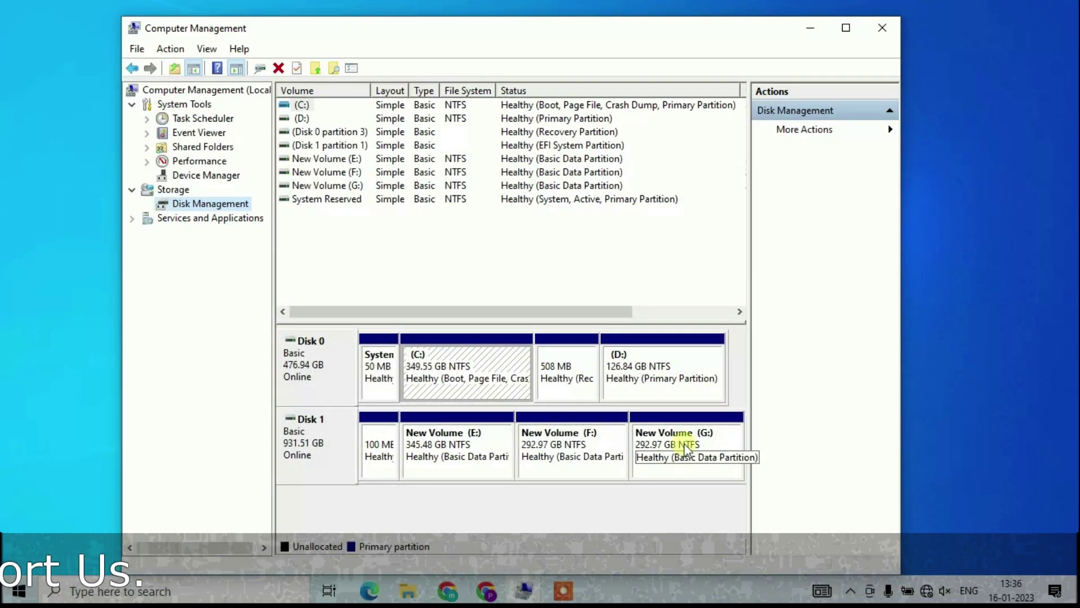
{"action": "right_click", "coordinate": [685, 448]}
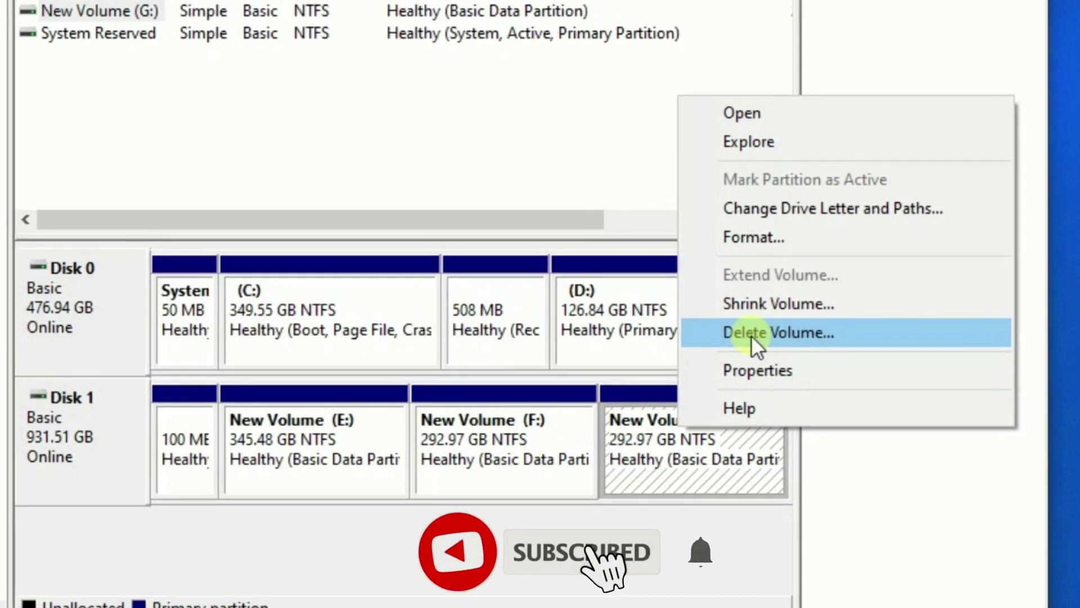
{"action": "left_click", "coordinate": [763, 350]}
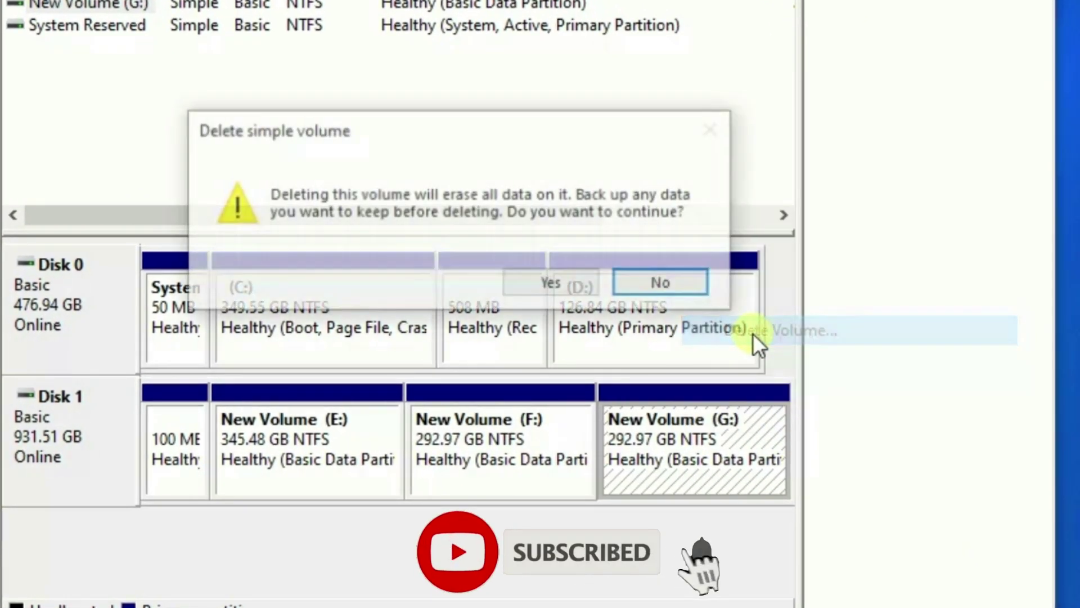
{"action": "left_click", "coordinate": [553, 283]}
- Delete the New Volume (F:) partition on Disk 1, accepting the data erasure
{"action": "right_click", "coordinate": [585, 473]}
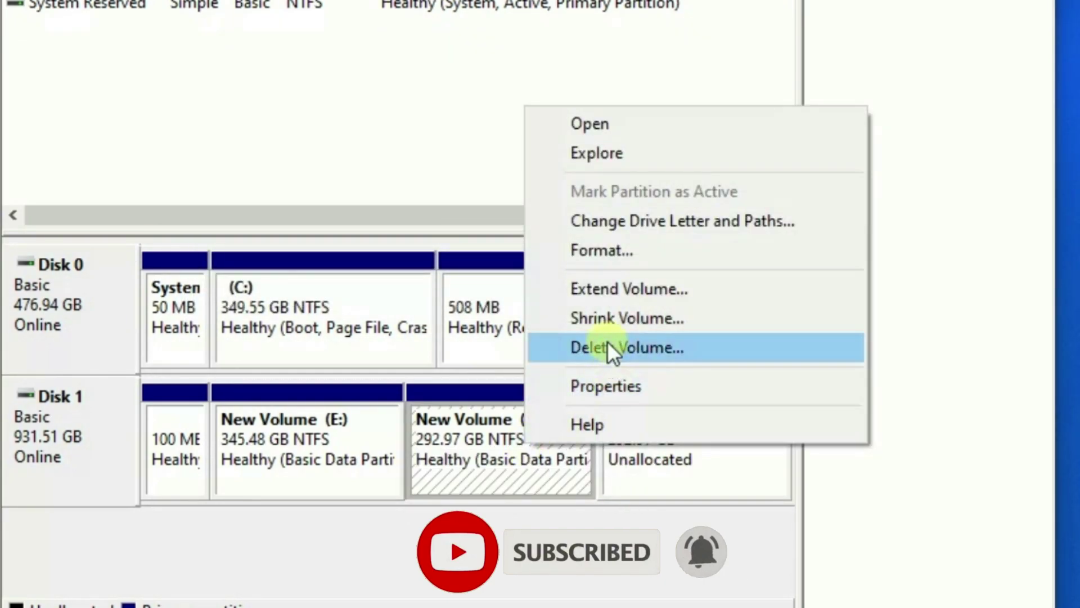
{"action": "left_click", "coordinate": [592, 349]}
{"action": "left_click", "coordinate": [551, 284]}
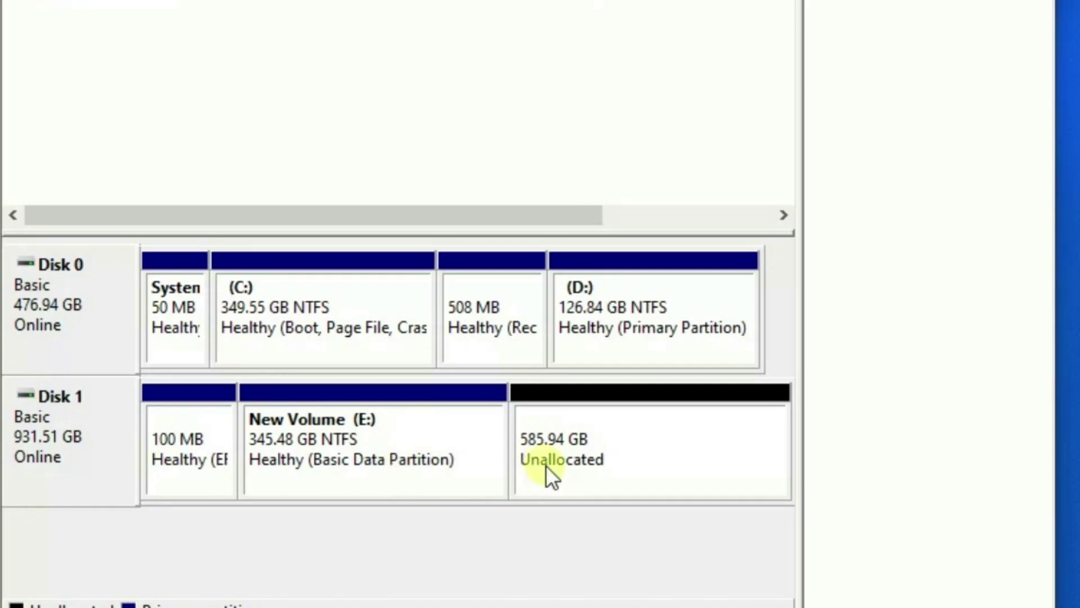
- Delete the New Volume (E:) partition on Disk 1, accepting the data erasure
{"action": "right_click", "coordinate": [433, 463]}
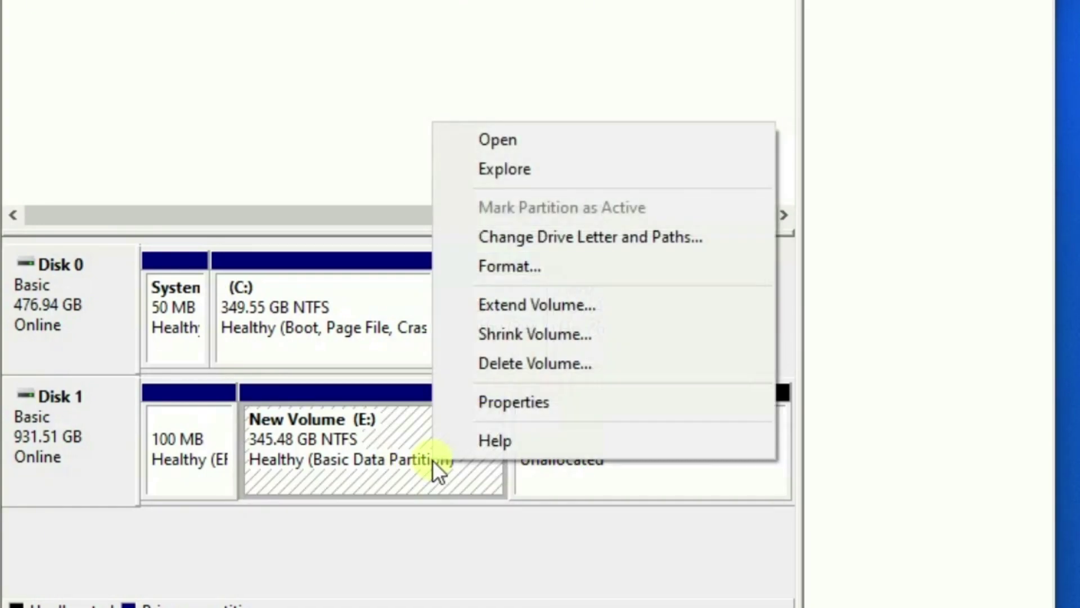
{"action": "left_click", "coordinate": [505, 365]}
{"action": "left_click", "coordinate": [543, 289]}
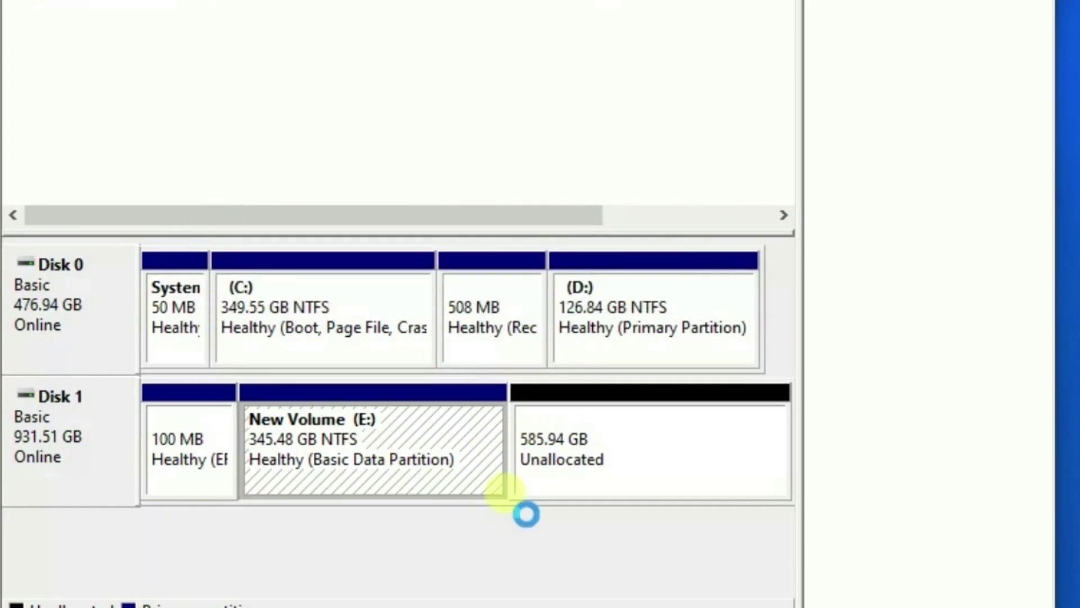
- Start a new simple volume in Disk 1's unallocated space and set its size to 403767 MB
{"action": "left_click", "coordinate": [441, 457]}
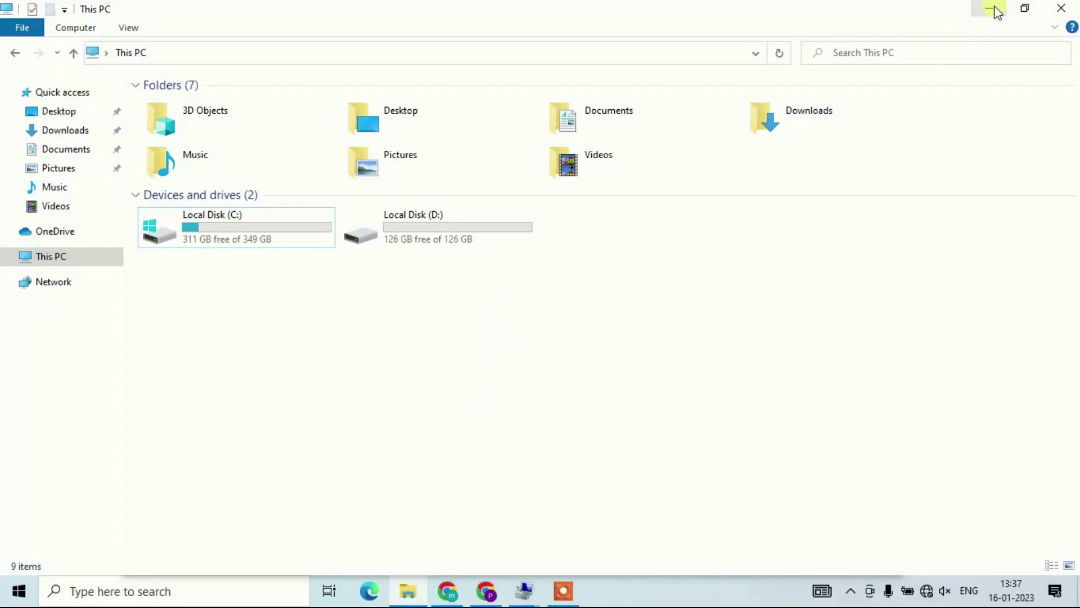
{"action": "left_click", "coordinate": [996, 10]}
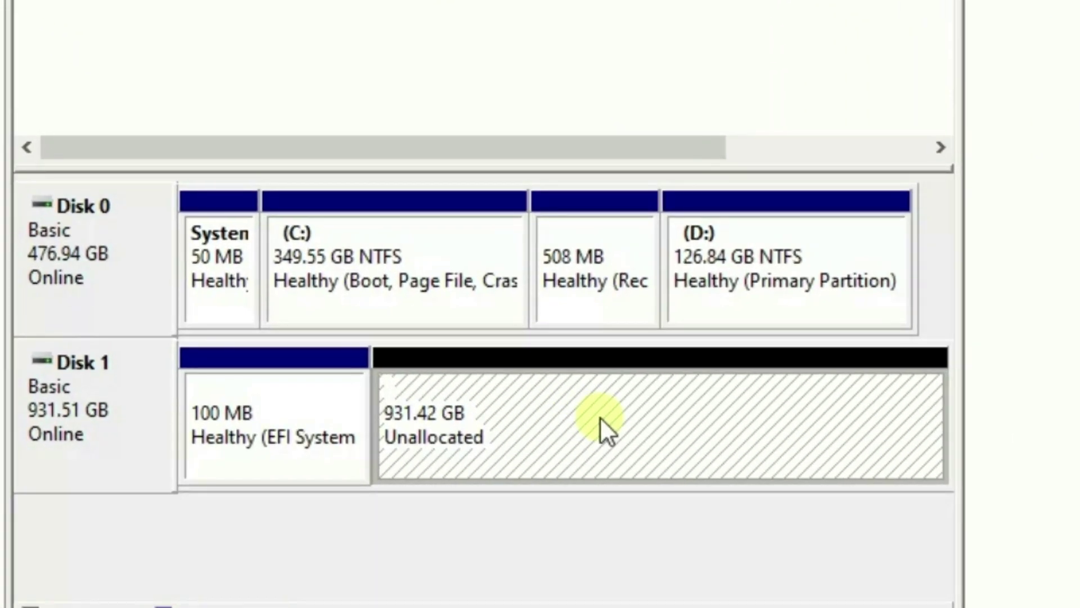
{"action": "right_click", "coordinate": [600, 418]}
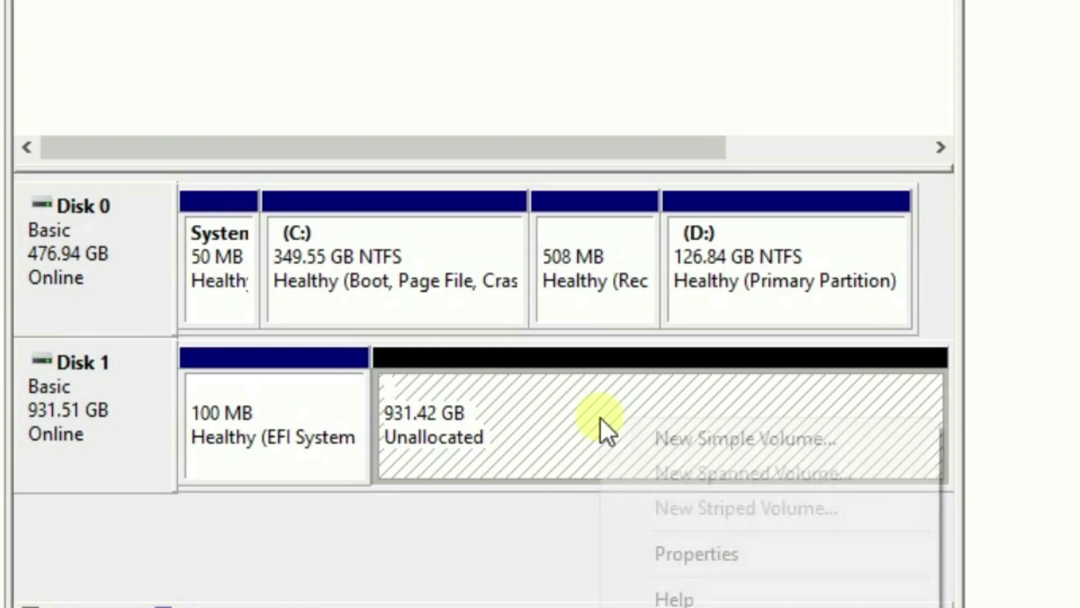
{"action": "left_click", "coordinate": [667, 435]}
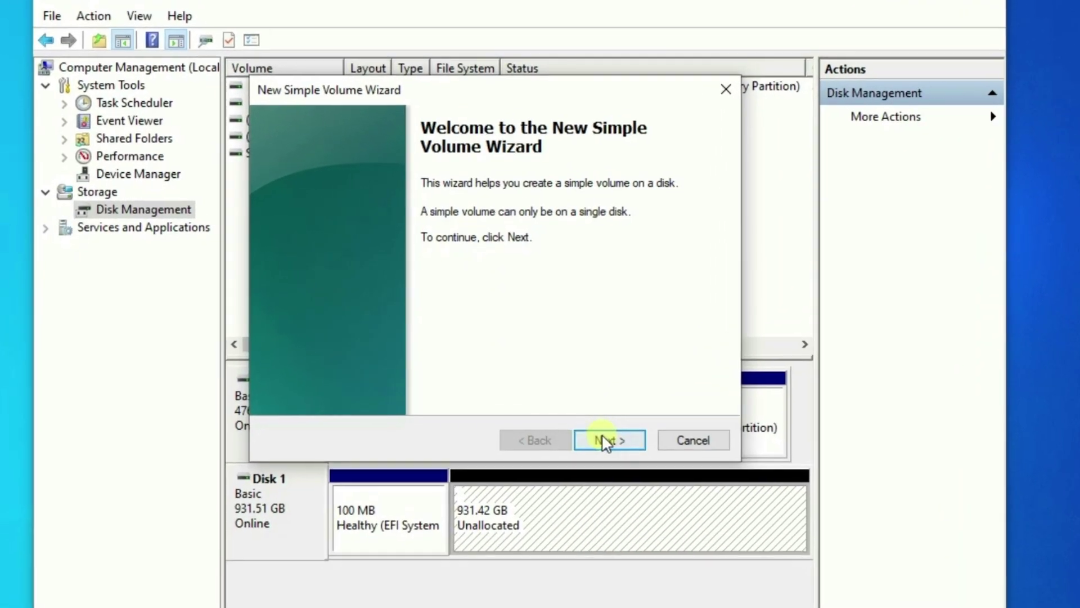
{"action": "left_click", "coordinate": [600, 439]}
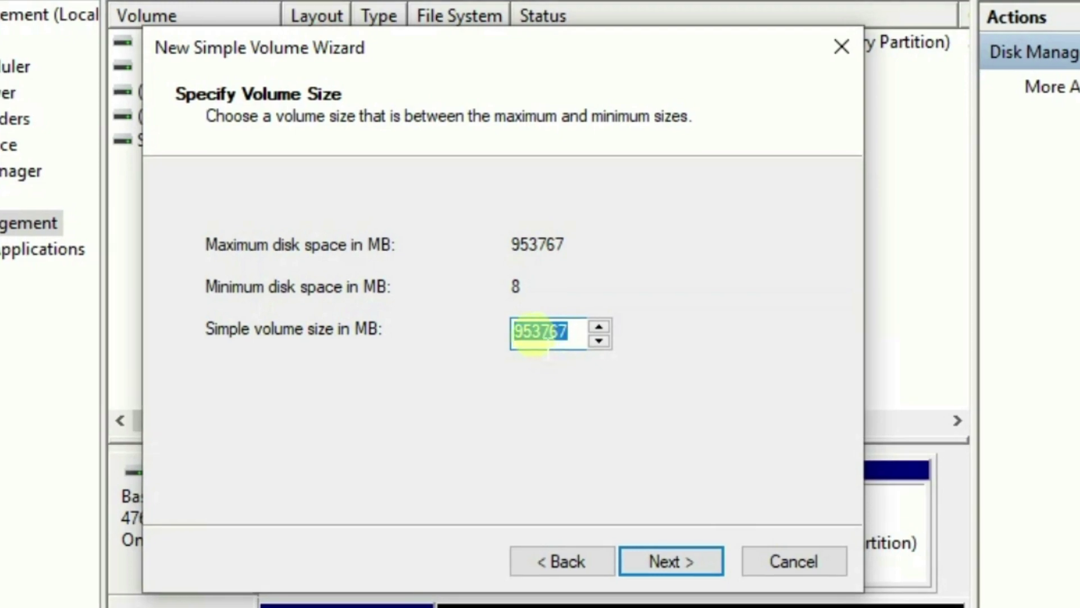
{"action": "left_click", "coordinate": [516, 284]}
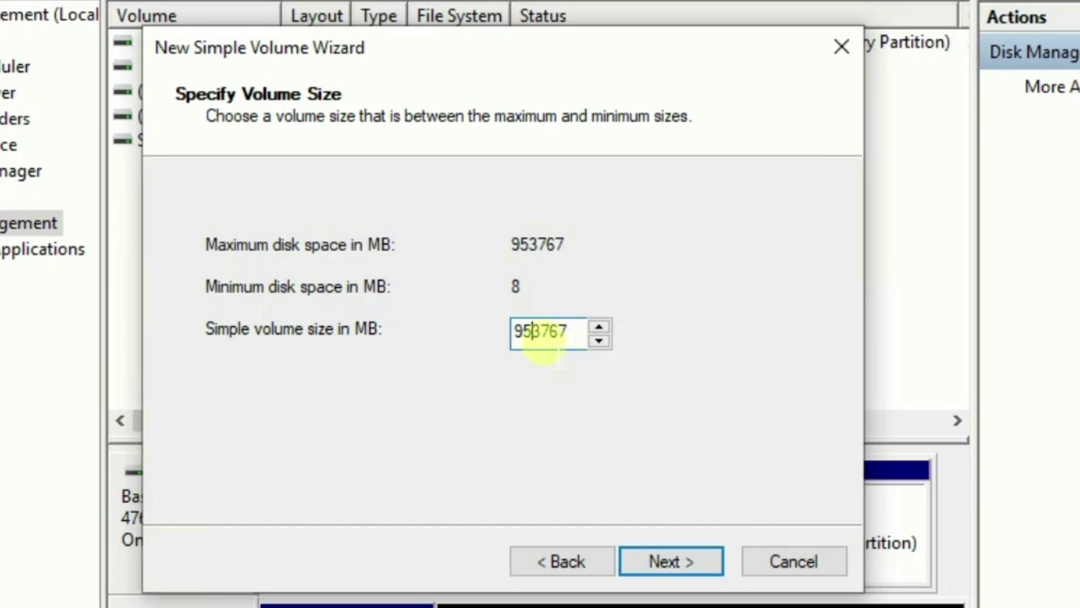
{"action": "left_click_drag", "start_coordinate": [554, 333], "coordinate": [462, 337]}
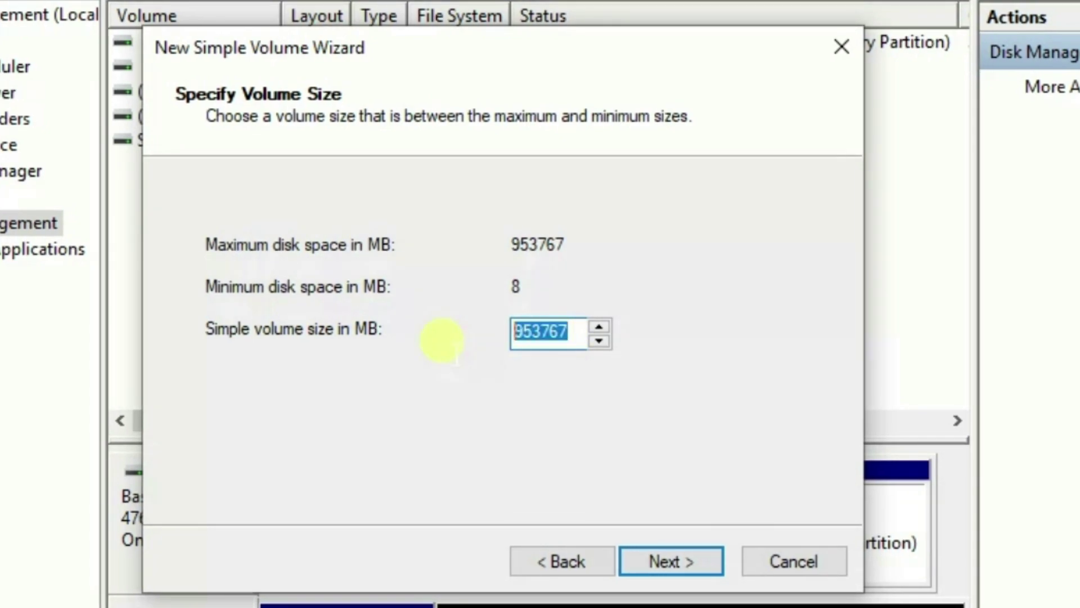
{"action": "left_click", "coordinate": [523, 332]}
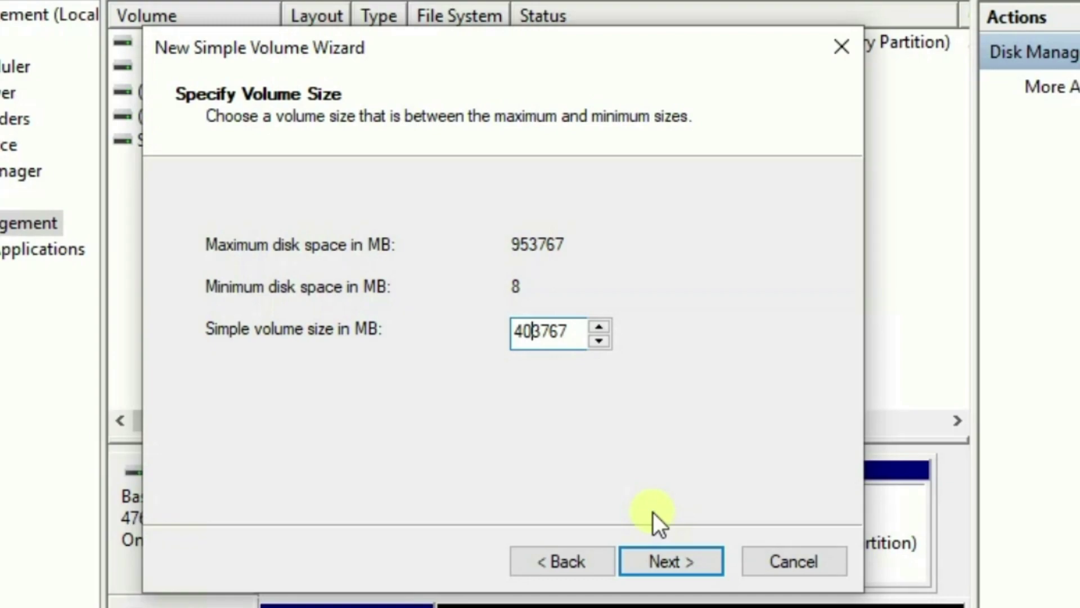
{"action": "left_click", "coordinate": [675, 566]}
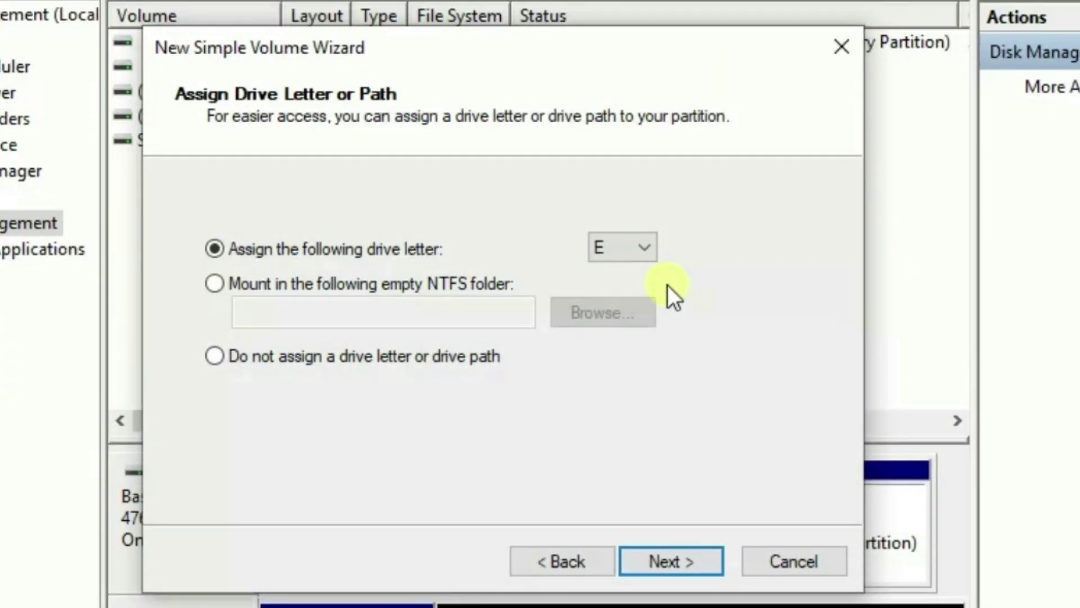
- Assign drive letter E, keep the NTFS quick format with the label New Volume, and create the volume
{"action": "left_click", "coordinate": [647, 241]}
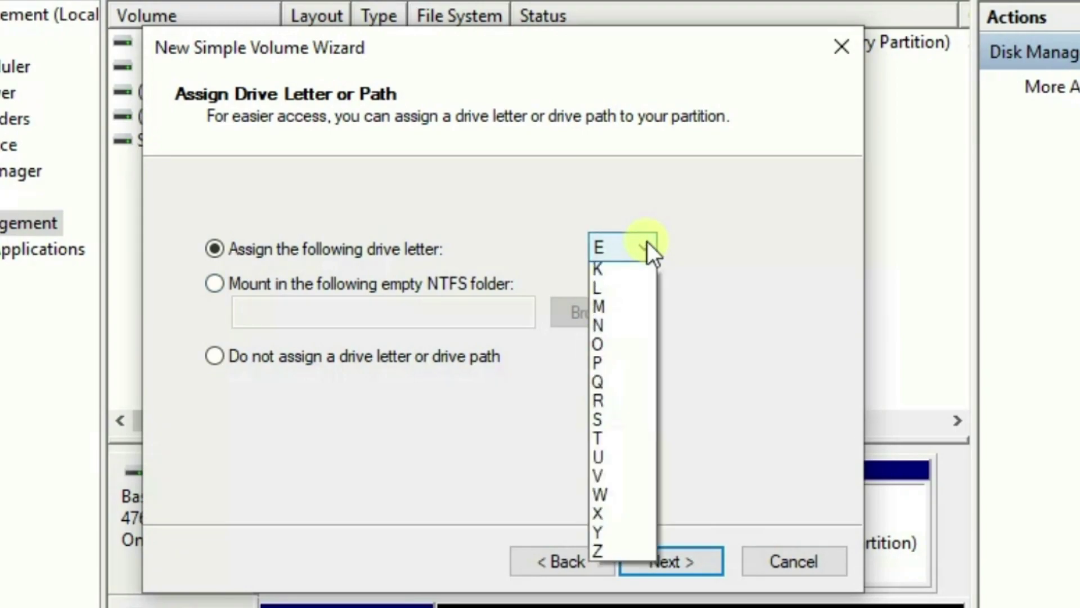
{"action": "left_click", "coordinate": [647, 242]}
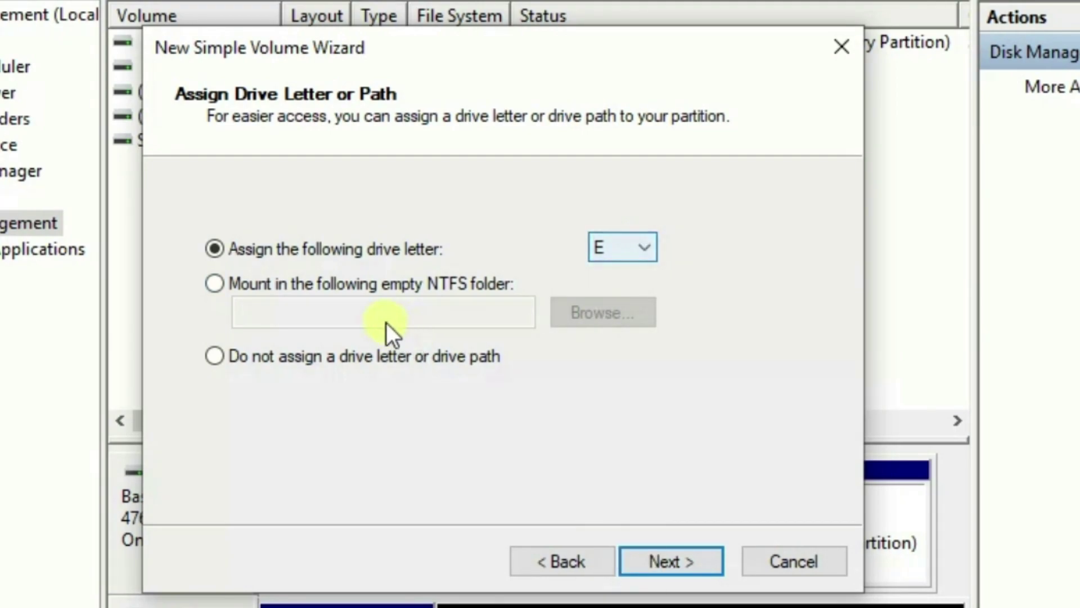
{"action": "left_click", "coordinate": [660, 562]}
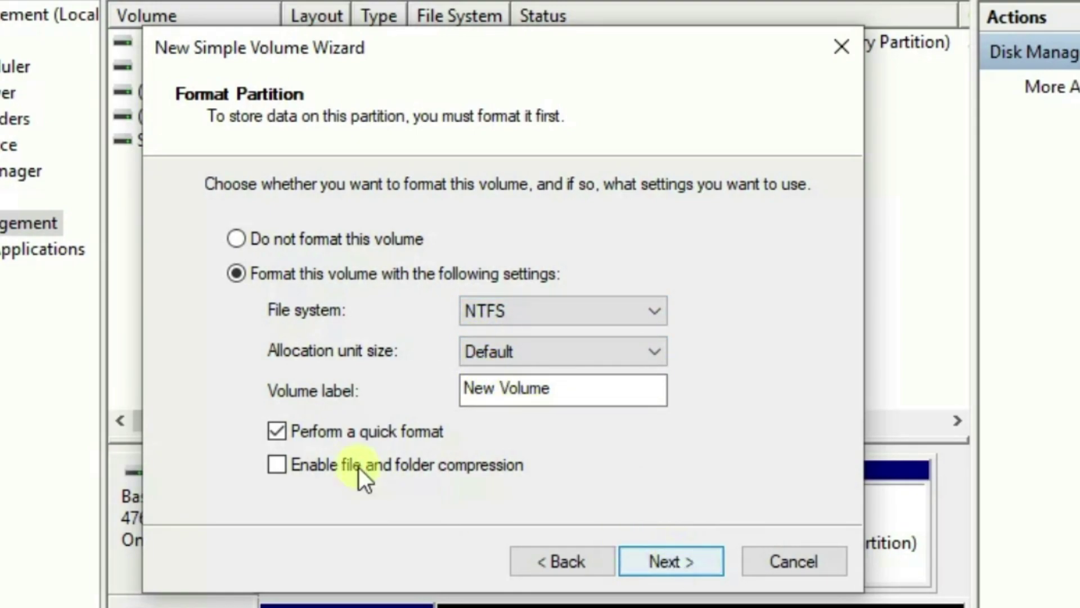
{"action": "left_click", "coordinate": [677, 564]}
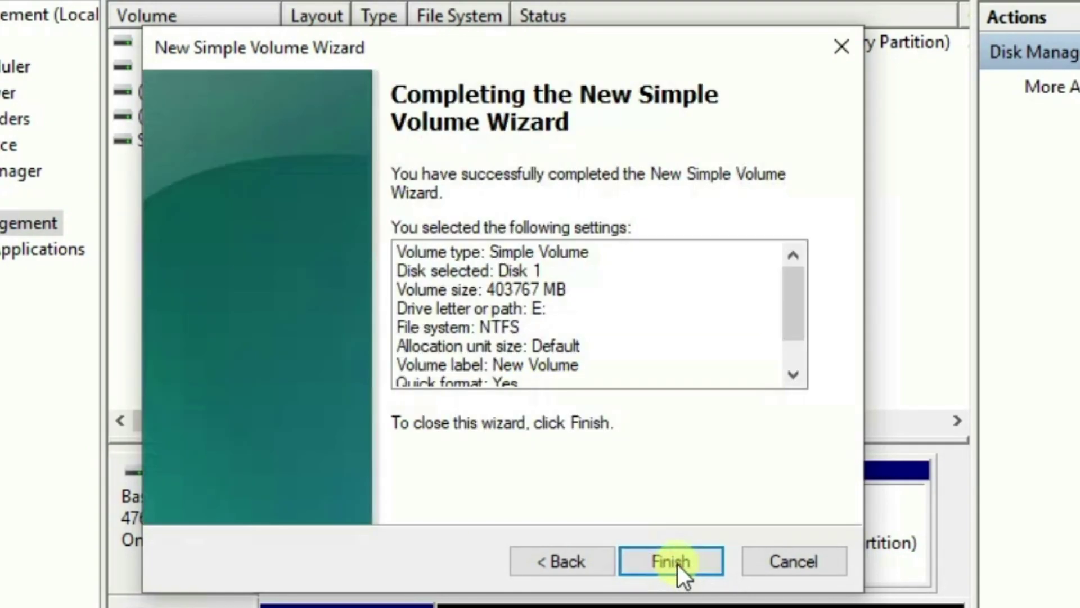
{"action": "left_click", "coordinate": [688, 561]}
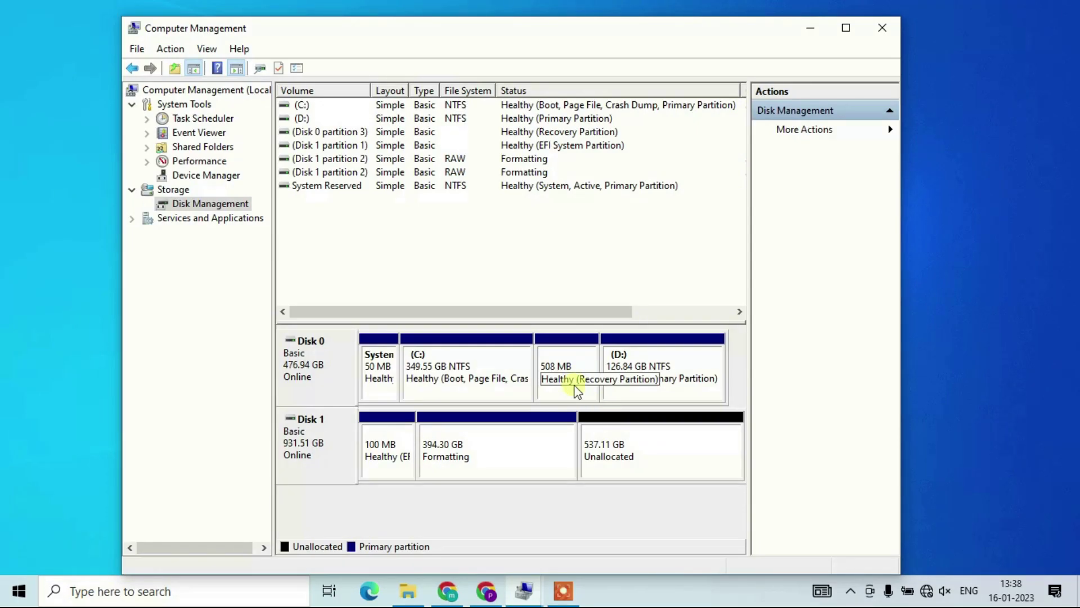
- Check the new E: volume on Disk 1 and in This PC, and return to Disk Management
{"action": "left_click", "coordinate": [511, 460]}
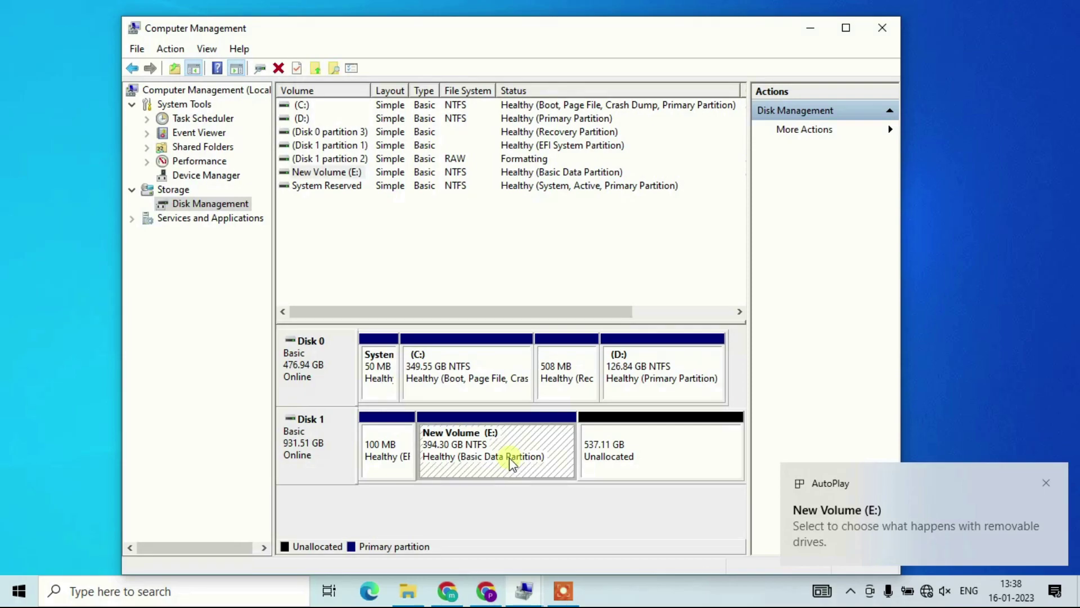
{"action": "left_click", "coordinate": [408, 591]}
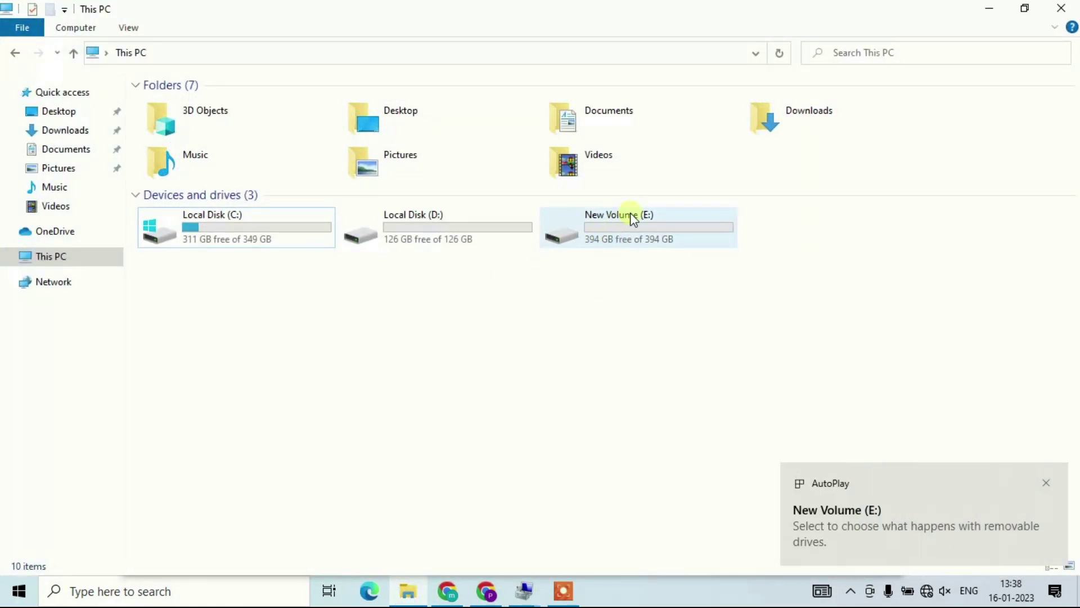
{"action": "left_click", "coordinate": [989, 8]}
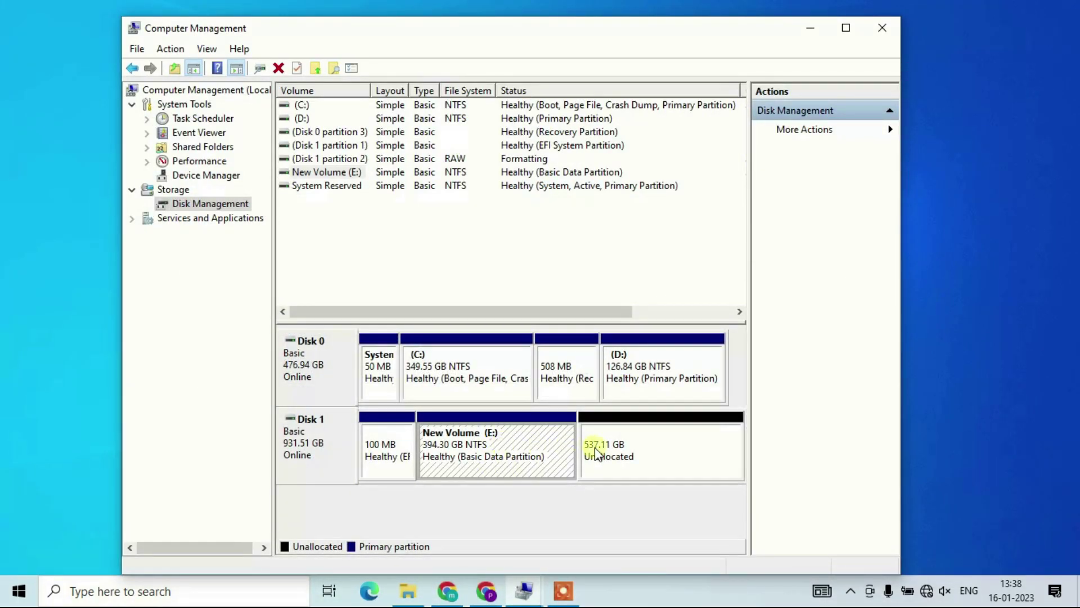
- Start another simple volume in Disk 1's remaining unallocated space and set its size to 350000 MB
{"action": "left_click", "coordinate": [634, 457]}
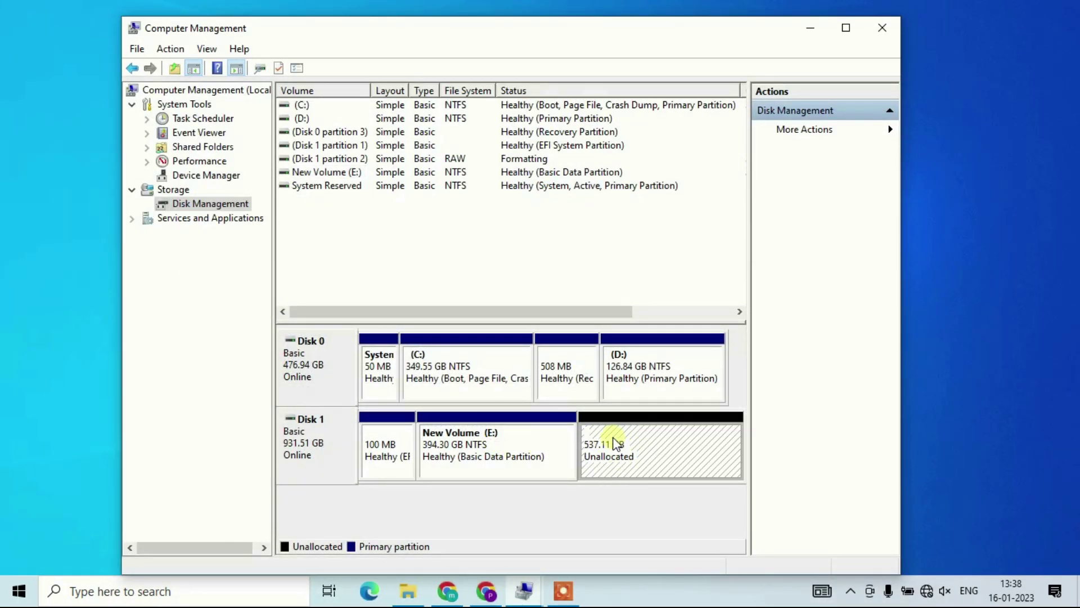
{"action": "right_click", "coordinate": [616, 443]}
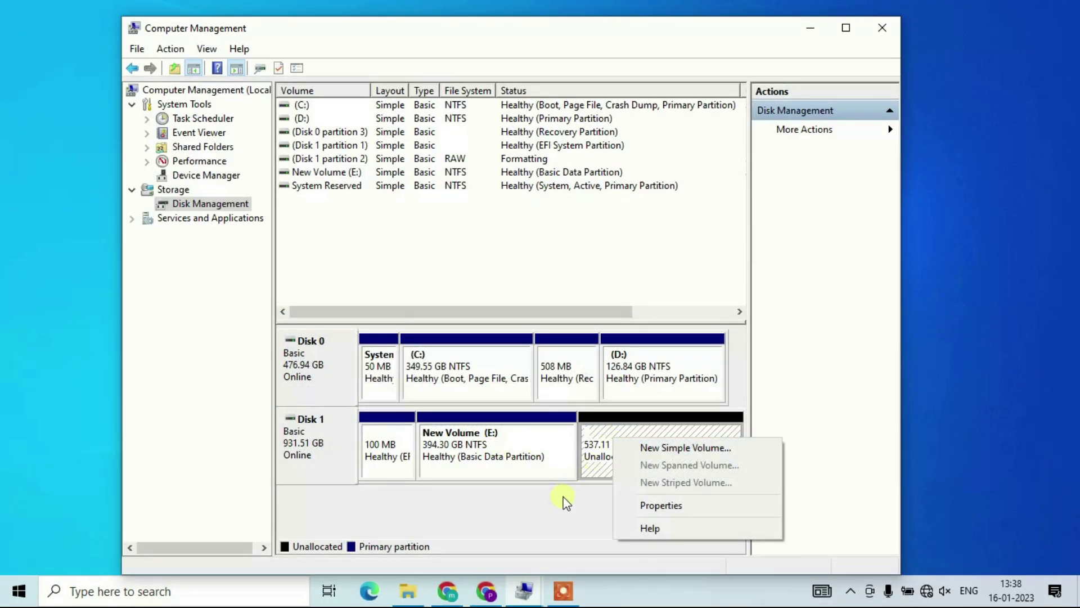
{"action": "left_click", "coordinate": [563, 498]}
{"action": "right_click", "coordinate": [606, 449]}
{"action": "left_click", "coordinate": [639, 458]}
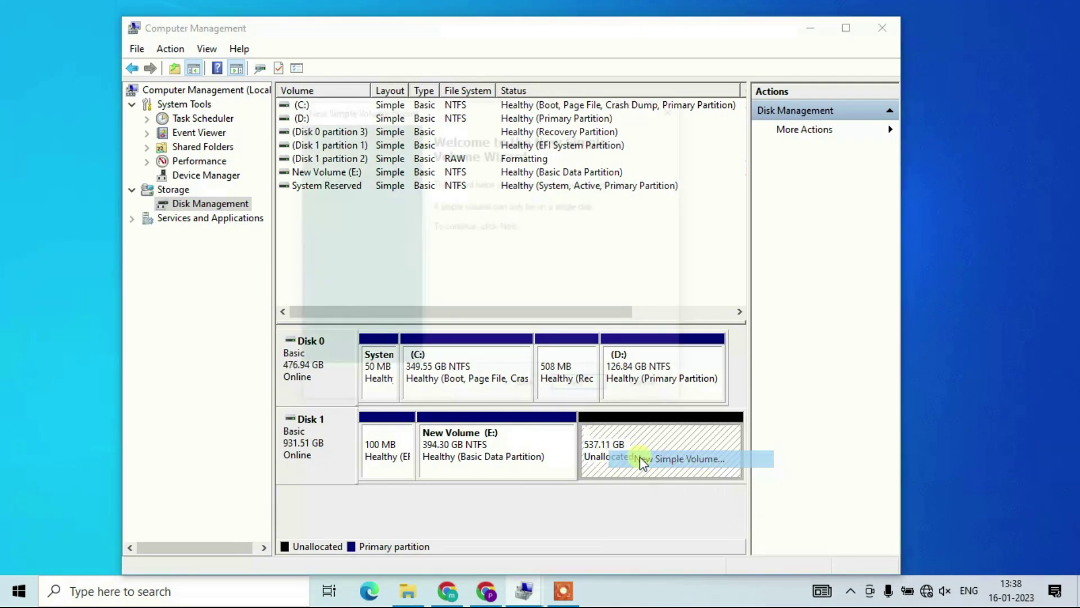
{"action": "left_click", "coordinate": [581, 389]}
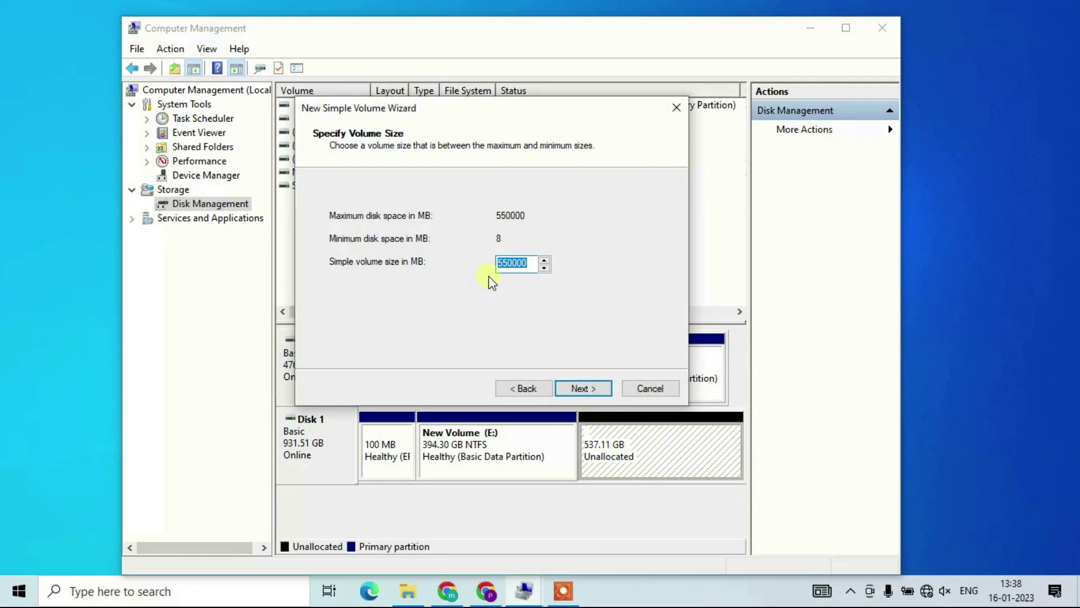
{"action": "left_click_drag", "start_coordinate": [497, 263], "coordinate": [508, 263]}
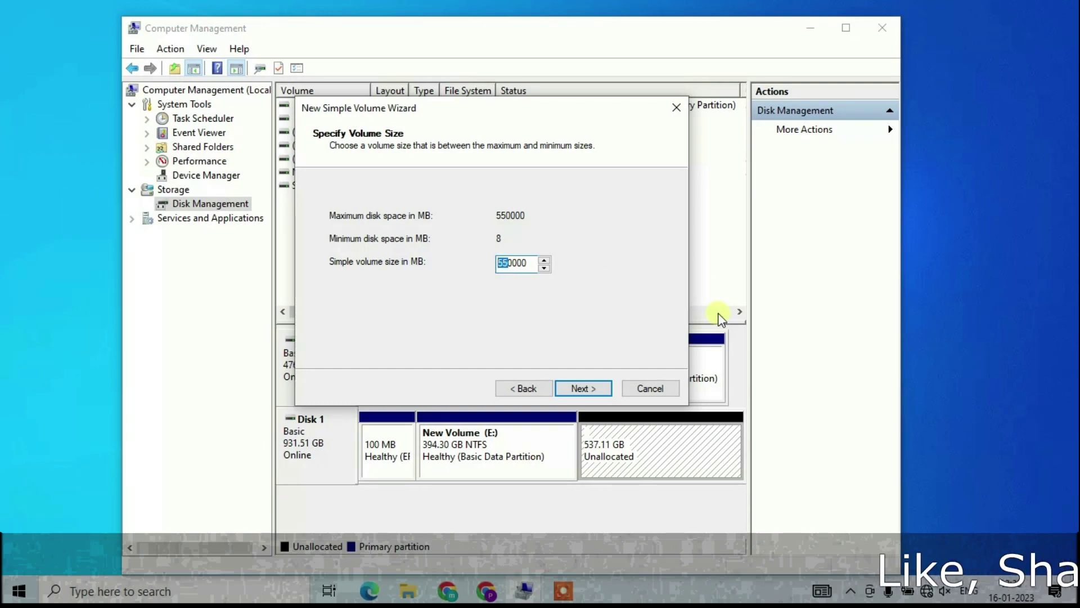
{"action": "type", "text": "35"}
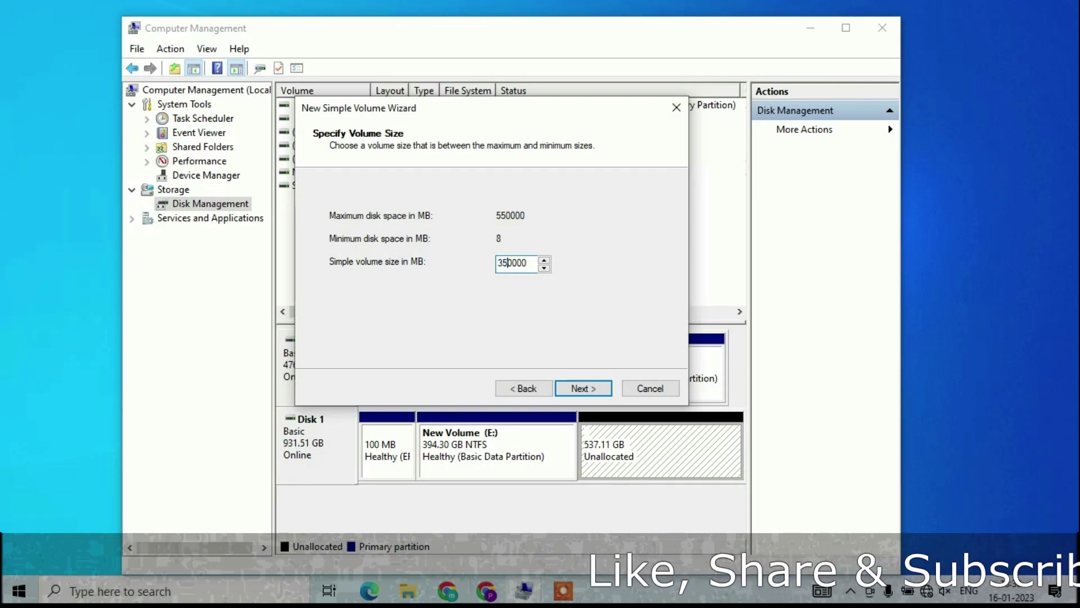
- Assign drive letter F, keep the NTFS quick format with the label New Volume, and create the 350000 MB volume
{"action": "left_click", "coordinate": [574, 388]}
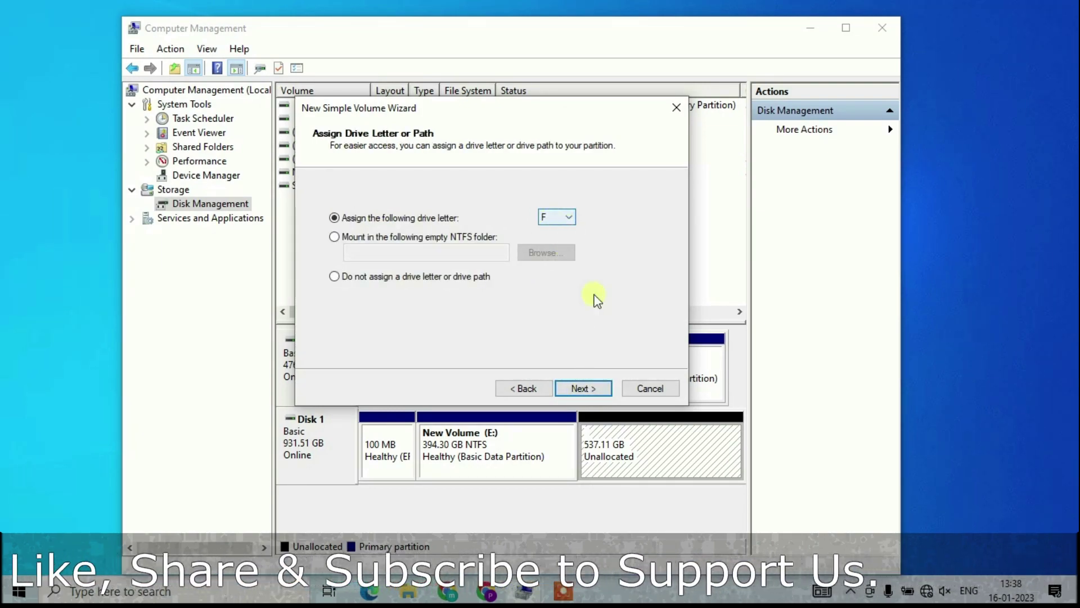
{"action": "left_click", "coordinate": [585, 384]}
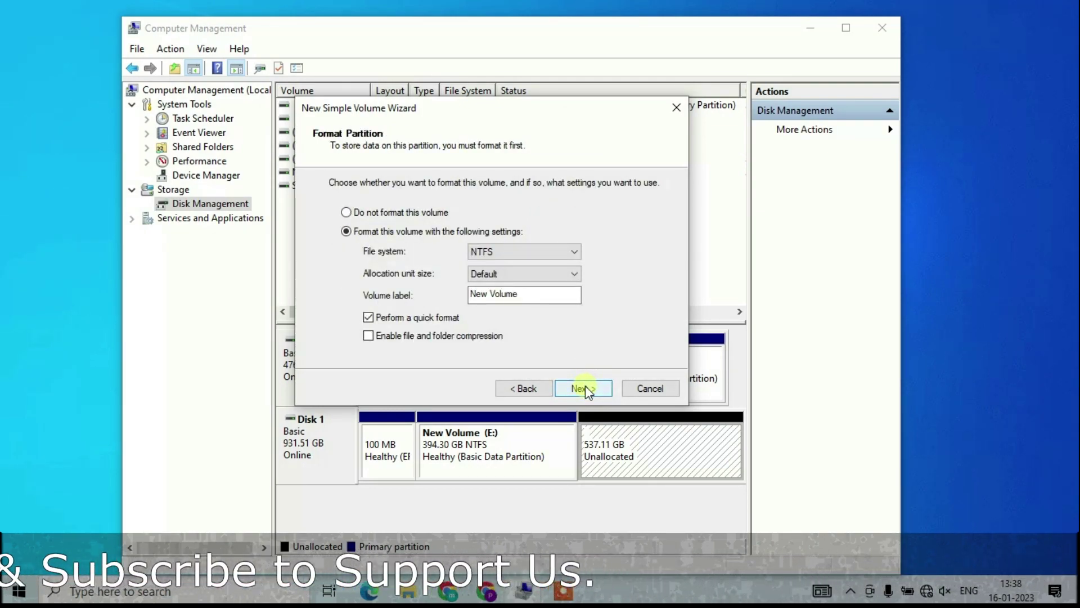
{"action": "left_click", "coordinate": [585, 386]}
{"action": "left_click", "coordinate": [584, 388]}
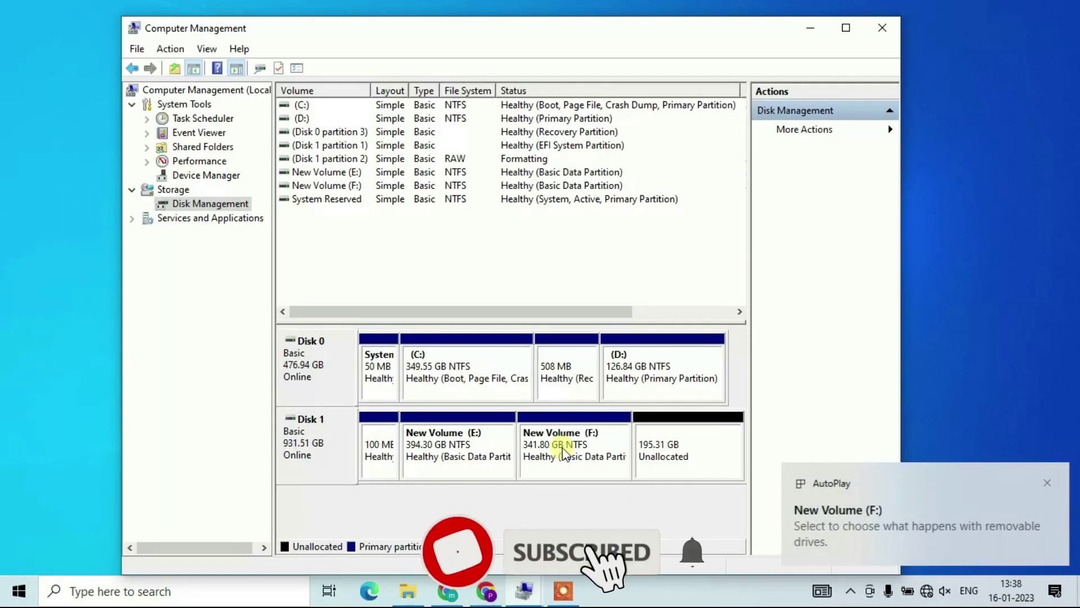
- Check the new F: volume on Disk 1 and in This PC, and return to Disk Management
{"action": "left_click", "coordinate": [574, 458]}
{"action": "left_click", "coordinate": [406, 591]}
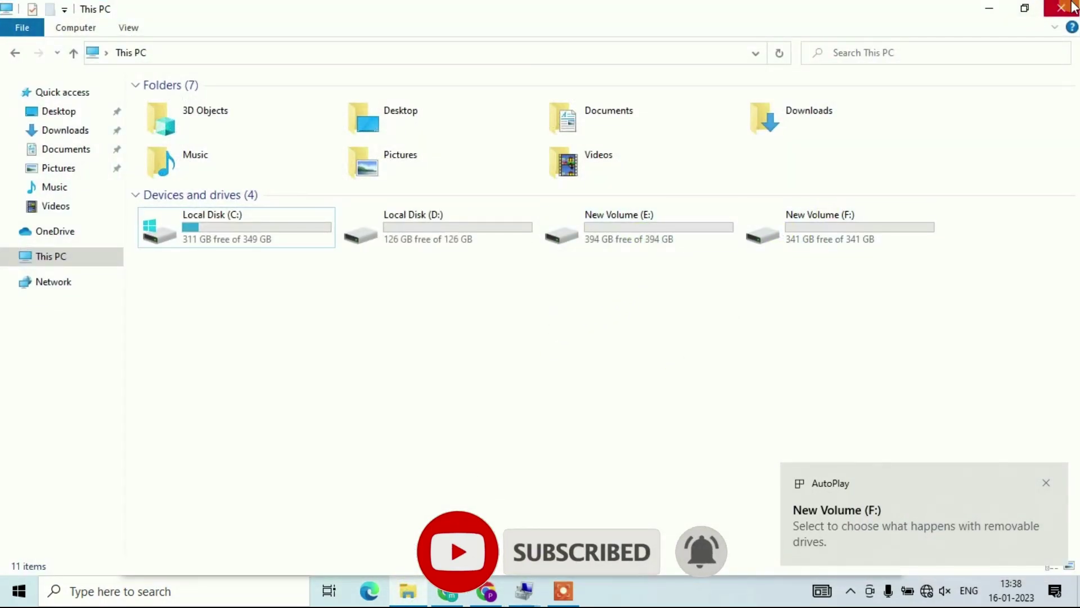
{"action": "left_click", "coordinate": [994, 9]}
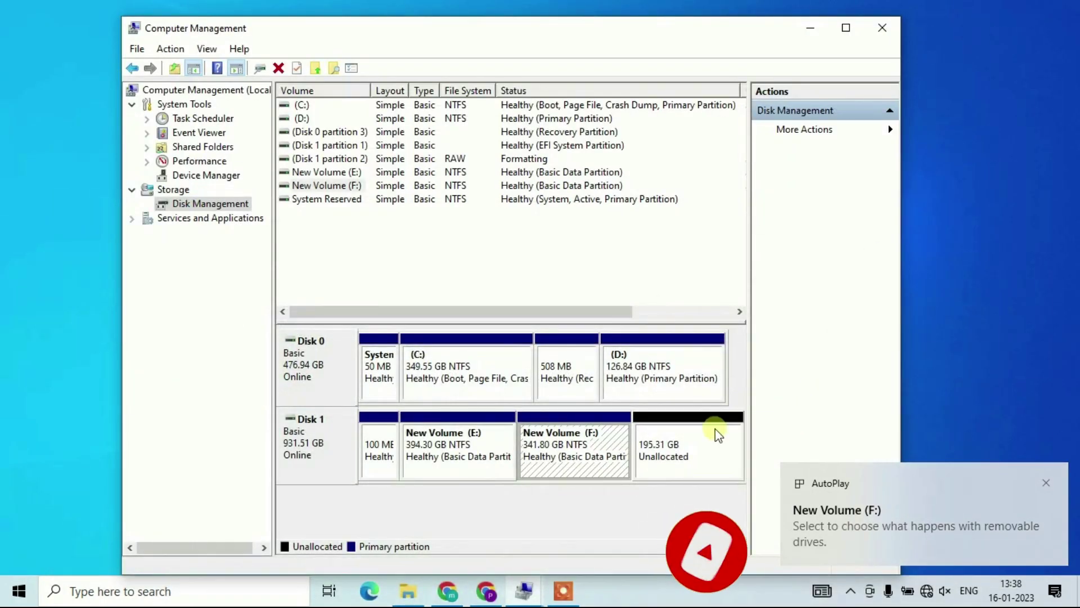
- Create a 200000 MB simple volume in Disk 1's last unallocated space with drive letter G, NTFS quick format and label New Volume
{"action": "right_click", "coordinate": [668, 451]}
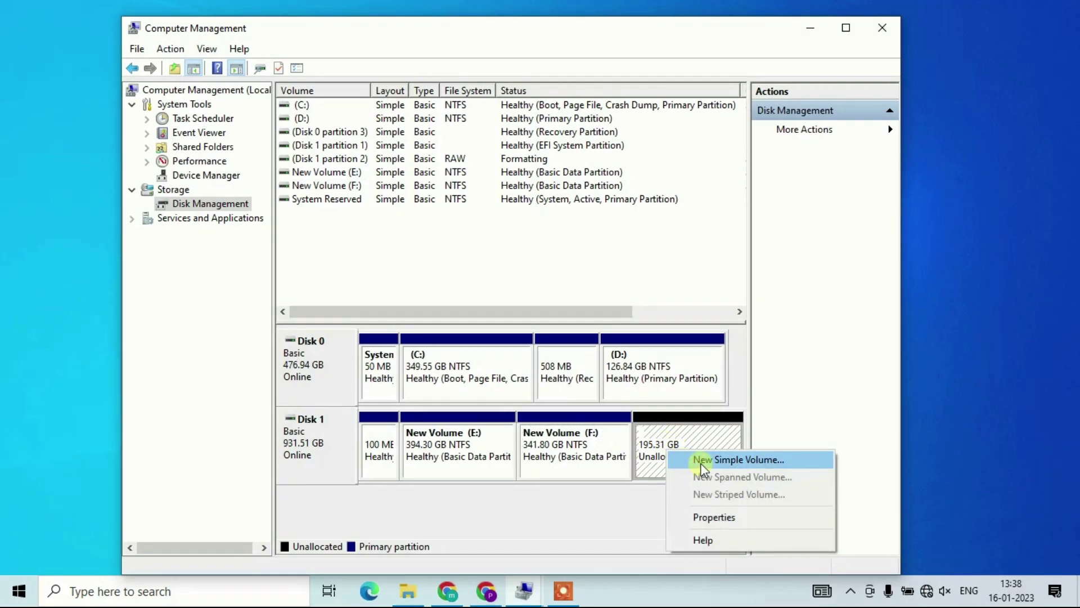
{"action": "left_click", "coordinate": [700, 465]}
{"action": "left_click", "coordinate": [584, 387]}
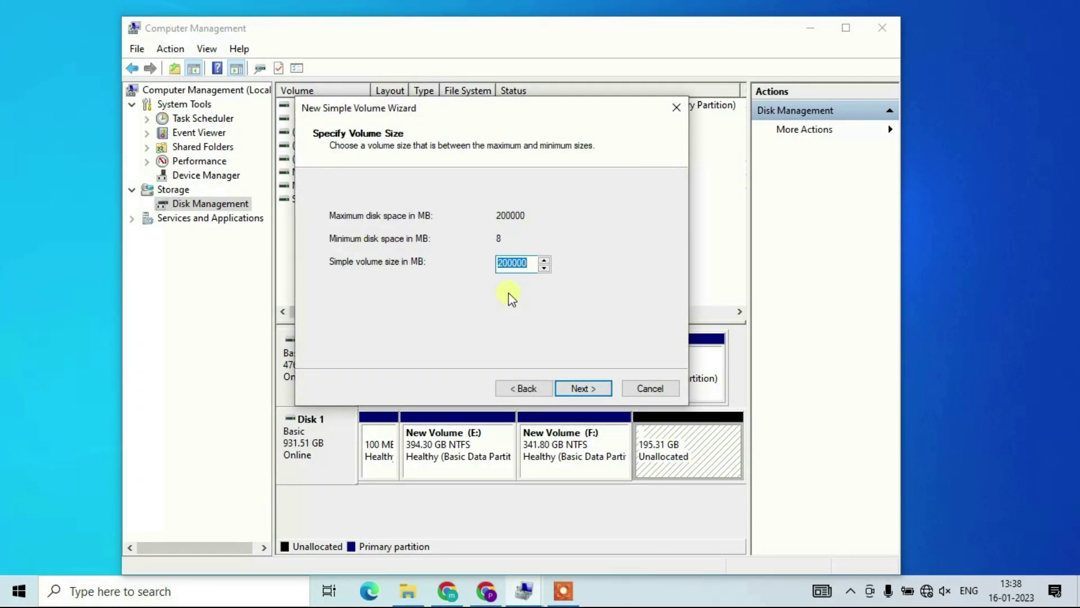
{"action": "left_click", "coordinate": [583, 391]}
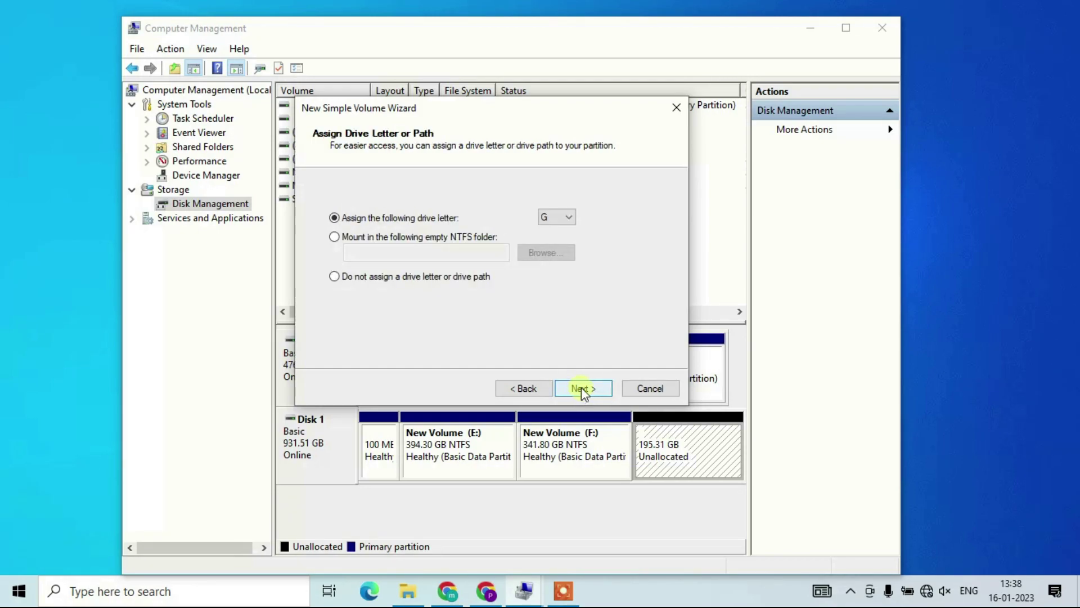
{"action": "left_click", "coordinate": [582, 391]}
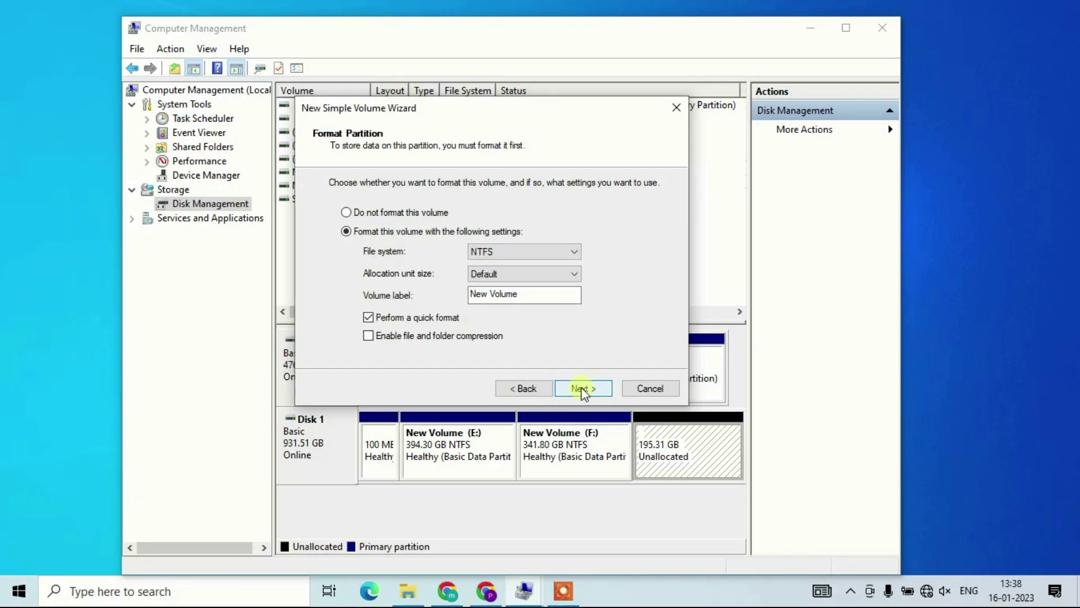
{"action": "left_click", "coordinate": [581, 387]}
{"action": "left_click", "coordinate": [581, 387]}
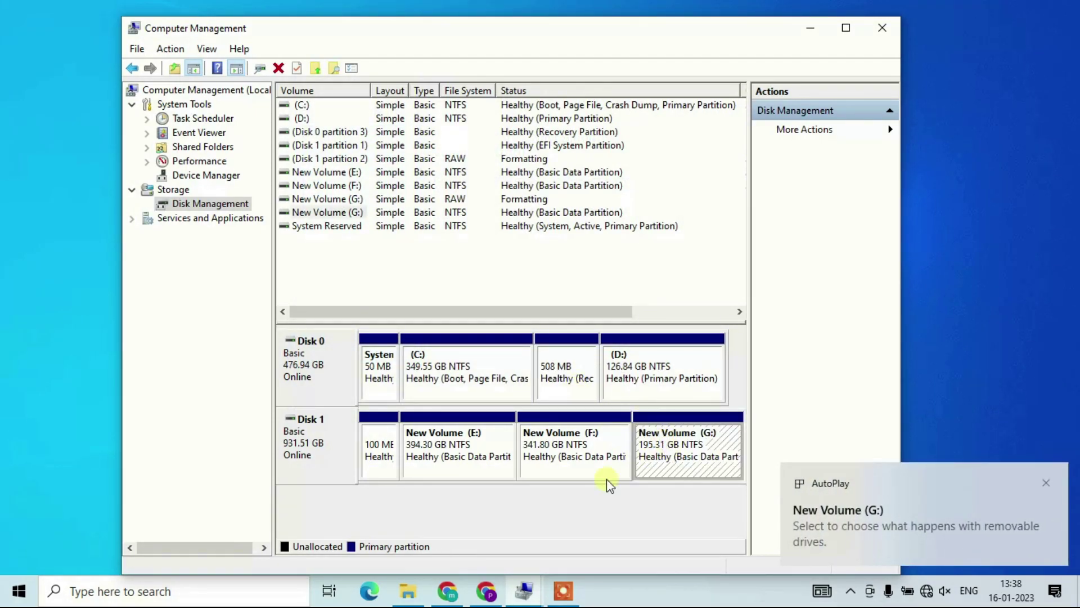
- Check the E:, F: and G: volumes in This PC, and return to Disk Management
{"action": "left_click", "coordinate": [408, 590]}
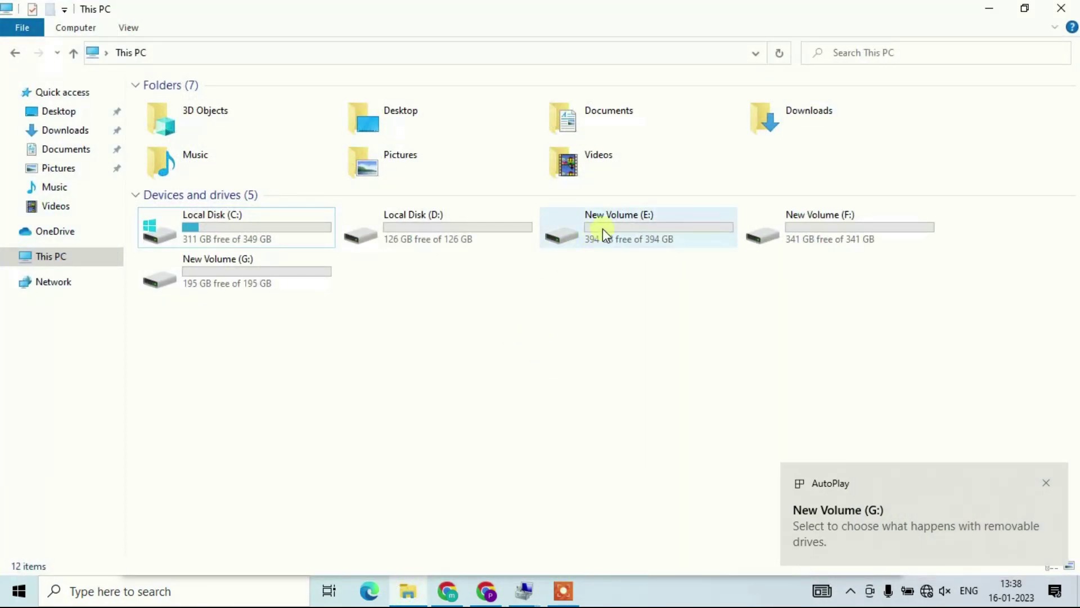
{"action": "left_click", "coordinate": [602, 228]}
{"action": "left_click", "coordinate": [819, 227]}
{"action": "left_click", "coordinate": [257, 287]}
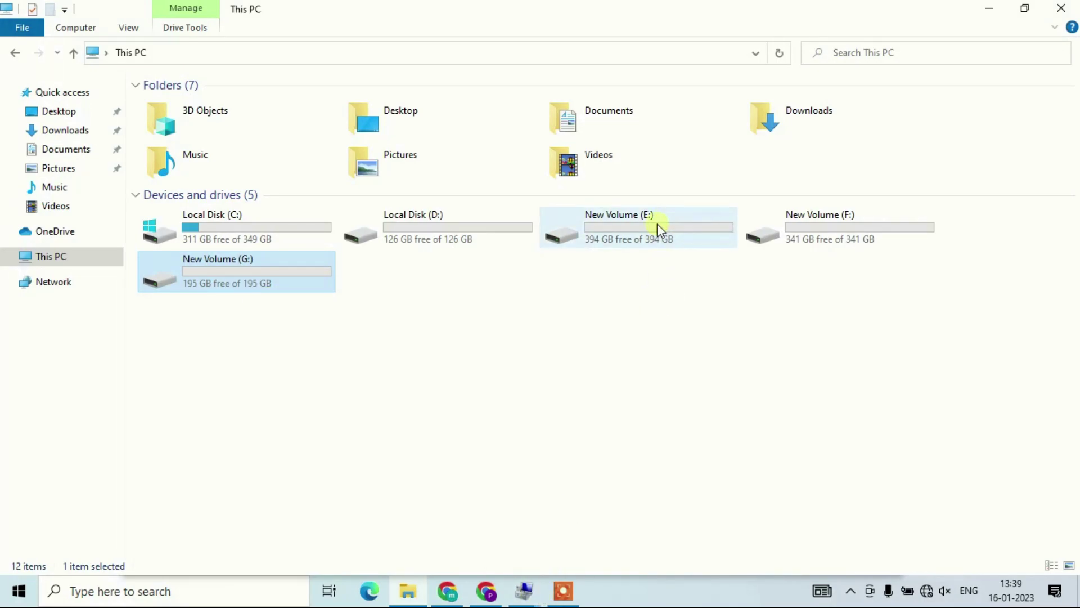
{"action": "left_click", "coordinate": [984, 12]}
- Delete the G: volume from Disk 1 and confirm the deletion
{"action": "right_click", "coordinate": [661, 454]}
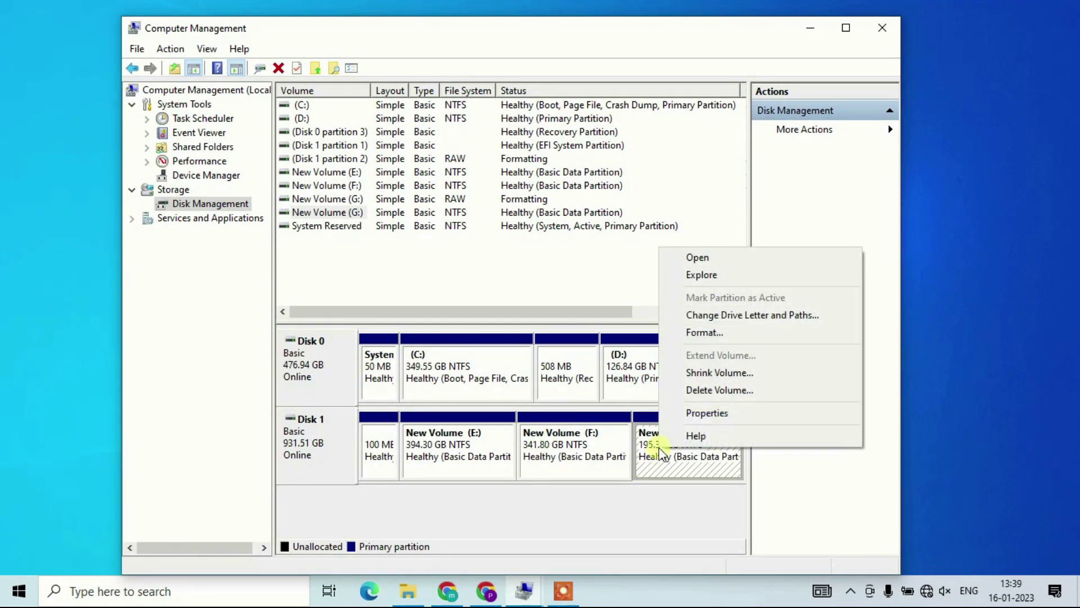
{"action": "left_click", "coordinate": [590, 508]}
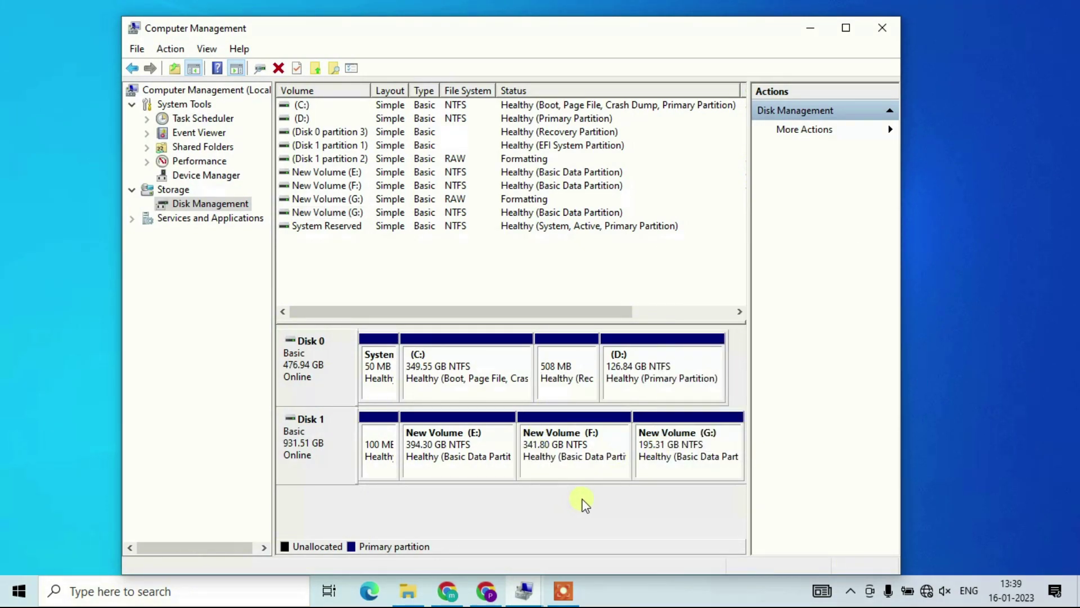
{"action": "right_click", "coordinate": [676, 446]}
{"action": "left_click", "coordinate": [731, 381]}
{"action": "left_click", "coordinate": [597, 349]}
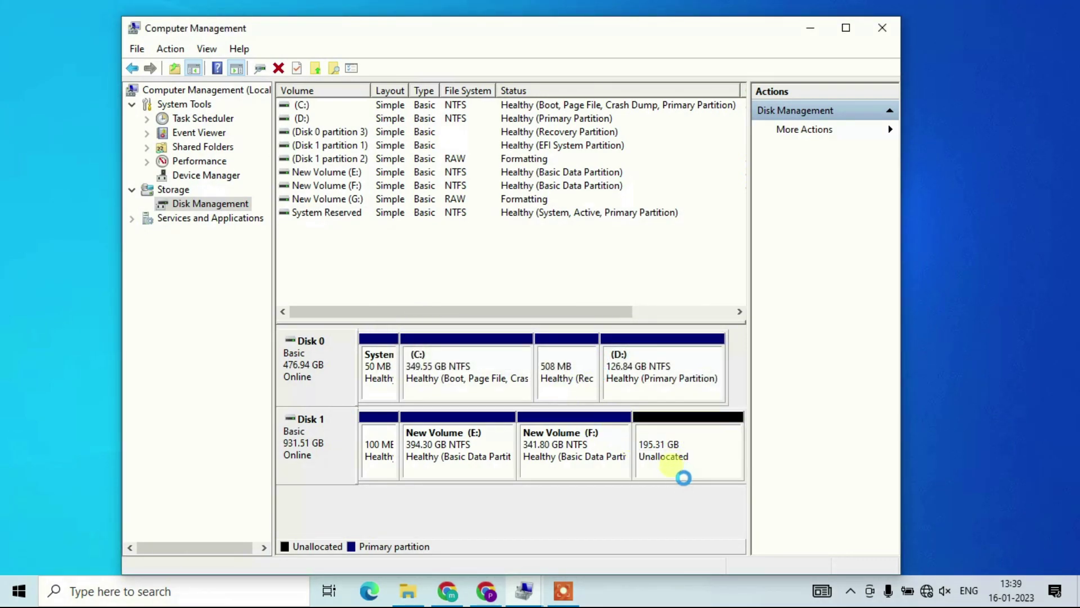
- Start a new simple volume in the space freed on Disk 1, with size 200000 MB and drive letter G
{"action": "right_click", "coordinate": [676, 453]}
{"action": "left_click", "coordinate": [708, 460]}
{"action": "left_click", "coordinate": [582, 387]}
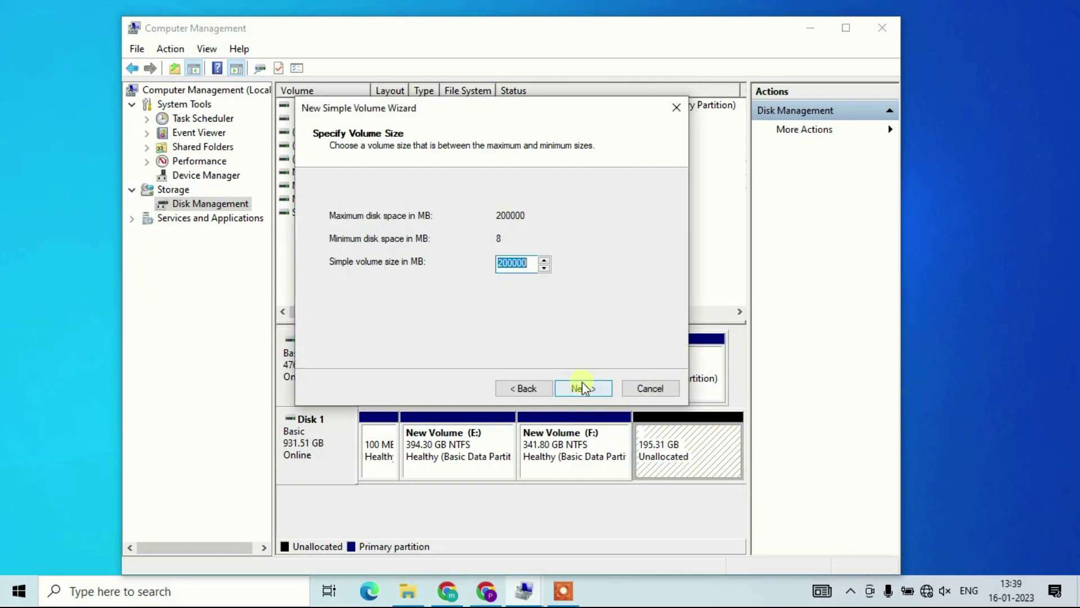
{"action": "left_click", "coordinate": [583, 390]}
{"action": "left_click", "coordinate": [583, 391]}
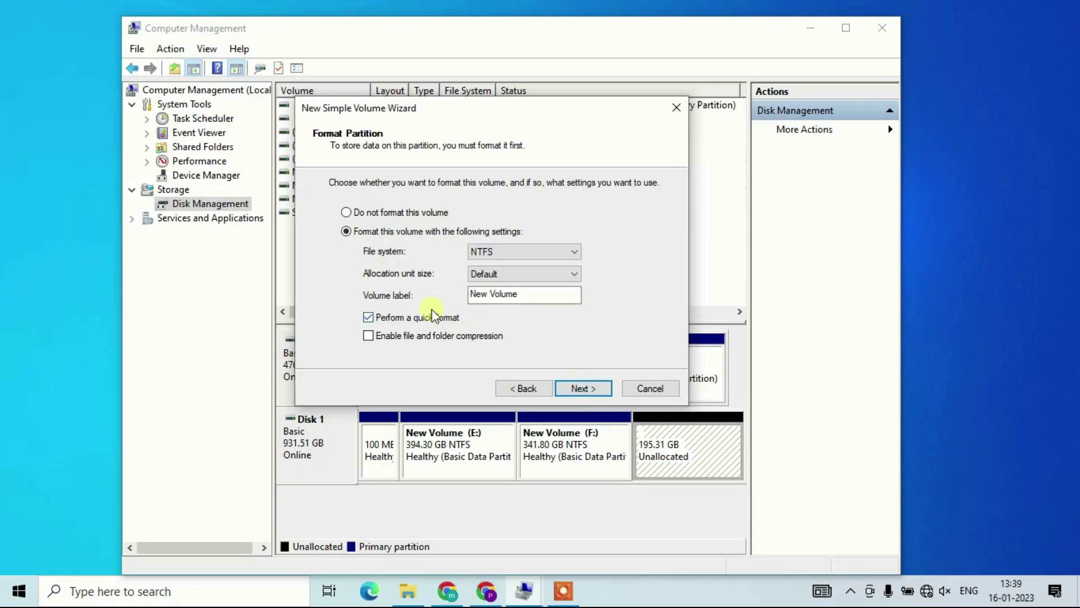
- Check the drives in This PC, return to the wizard, and create the volume as NTFS with quick format and label New Volume
{"action": "key", "text": "alt+v"}
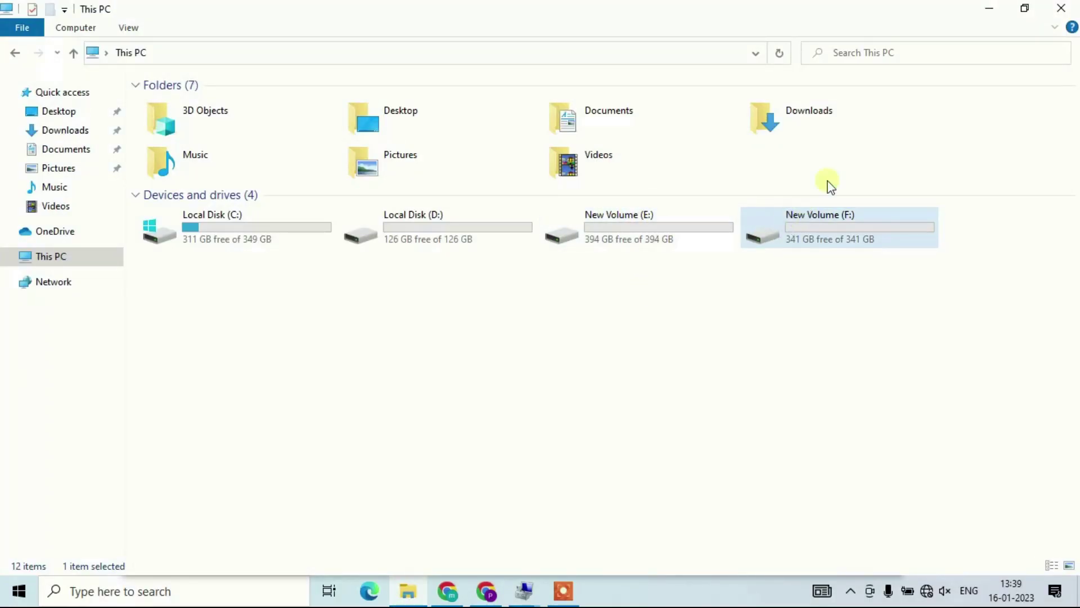
{"action": "left_click", "coordinate": [990, 8]}
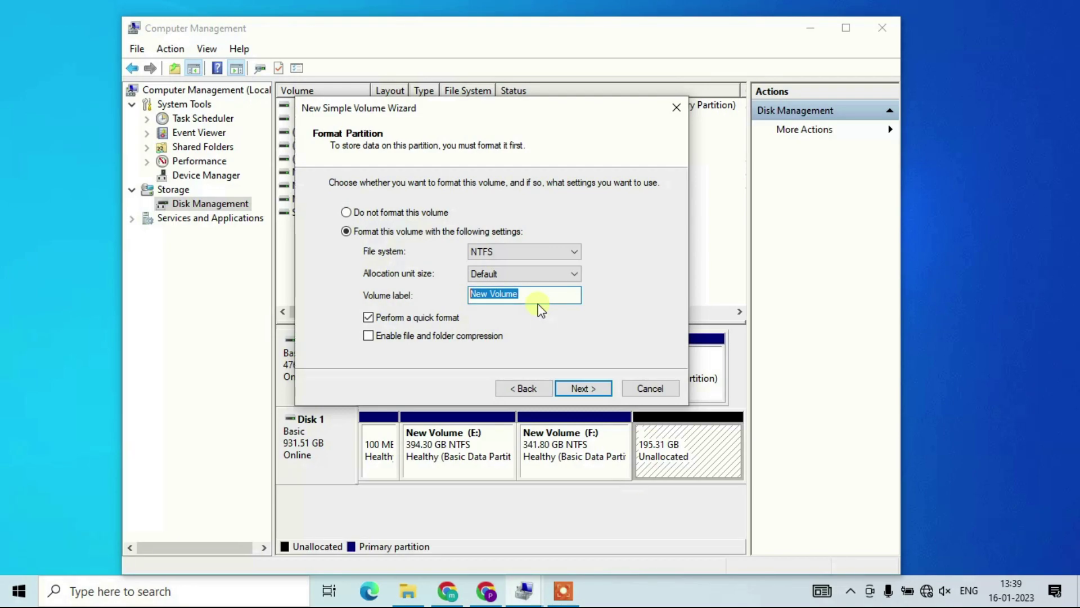
{"action": "left_click", "coordinate": [589, 386]}
{"action": "left_click", "coordinate": [589, 386]}
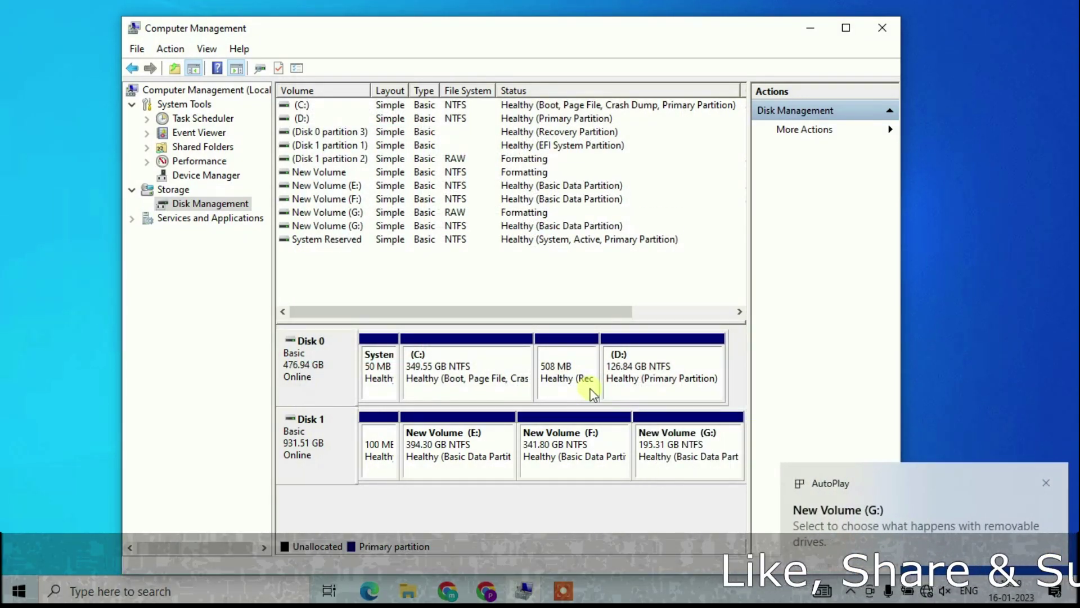
- Check the recreated G: volume on Disk 1 and in This PC
{"action": "left_click", "coordinate": [696, 455]}
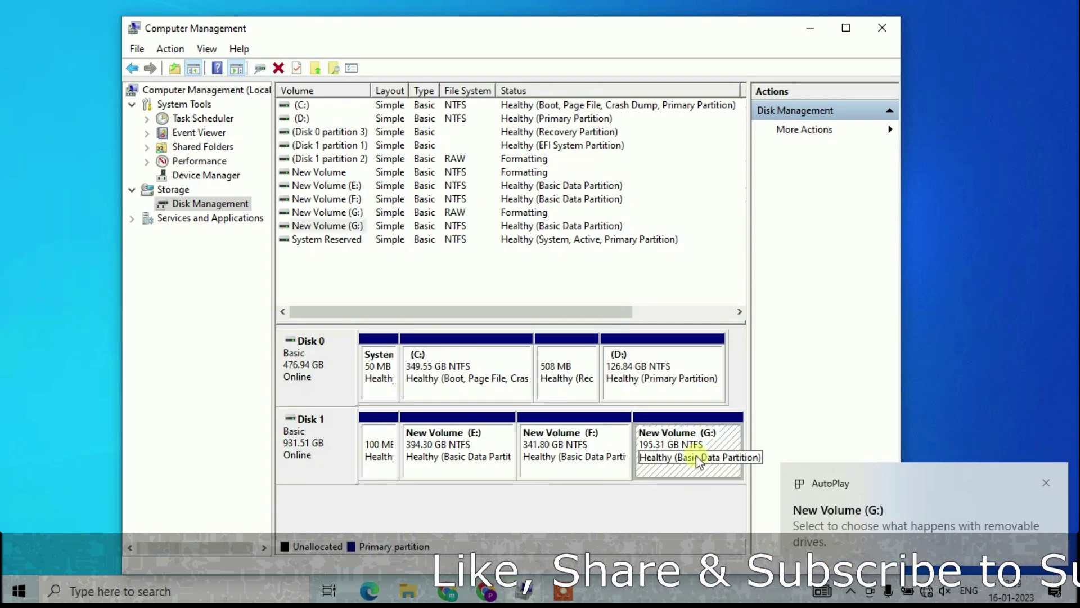
{"action": "left_click", "coordinate": [423, 593]}
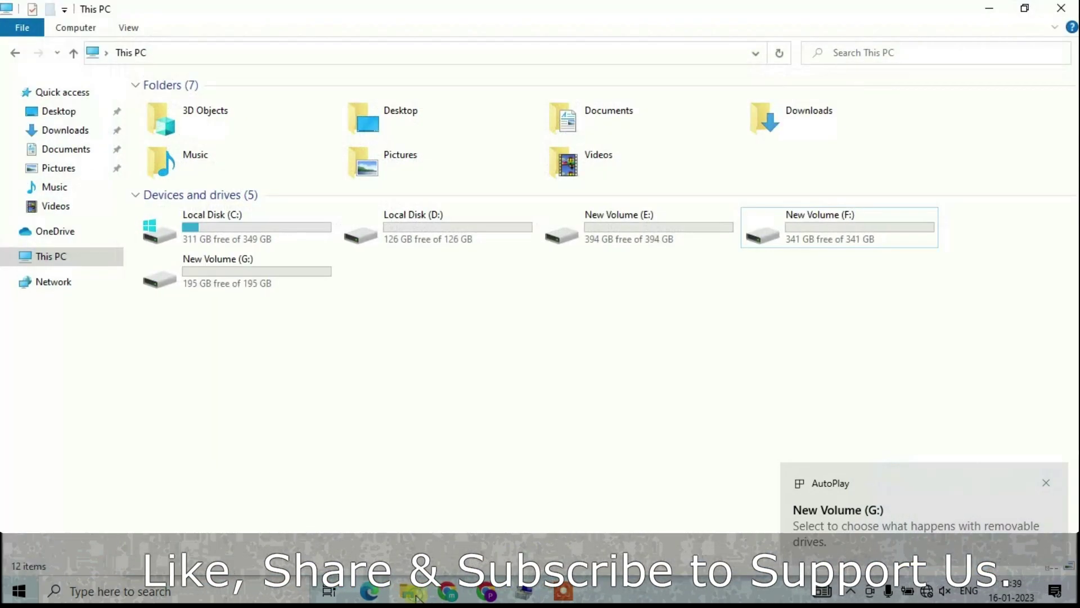